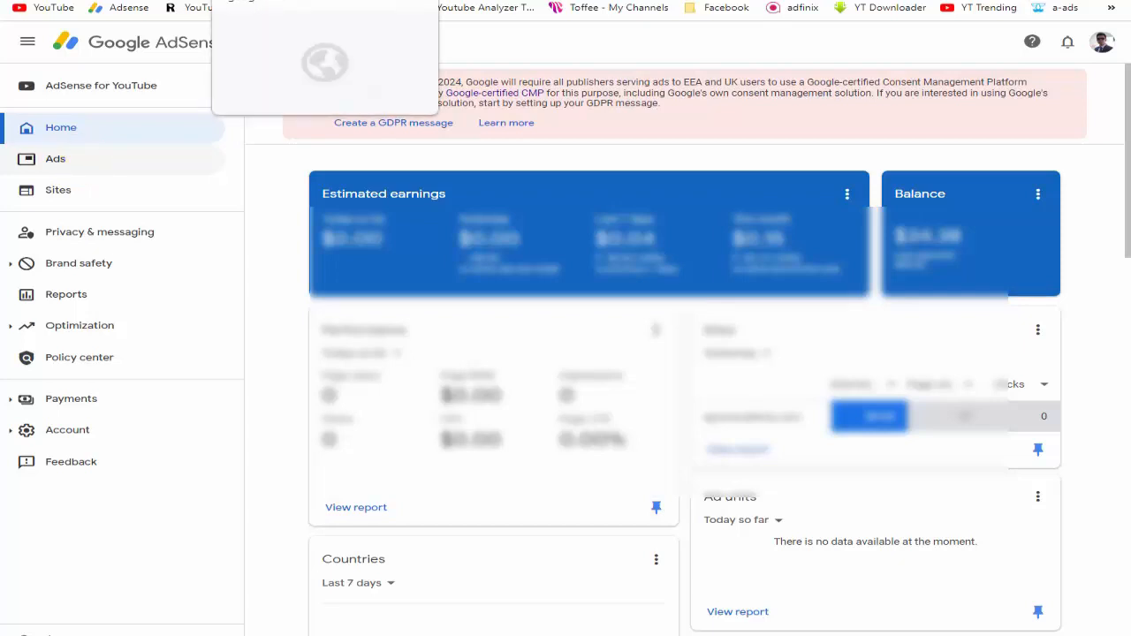
# Step: Open the ad settings preview for aponacademy.com and inspect its GDPR privacy message option
pyautogui.click(283, 1)
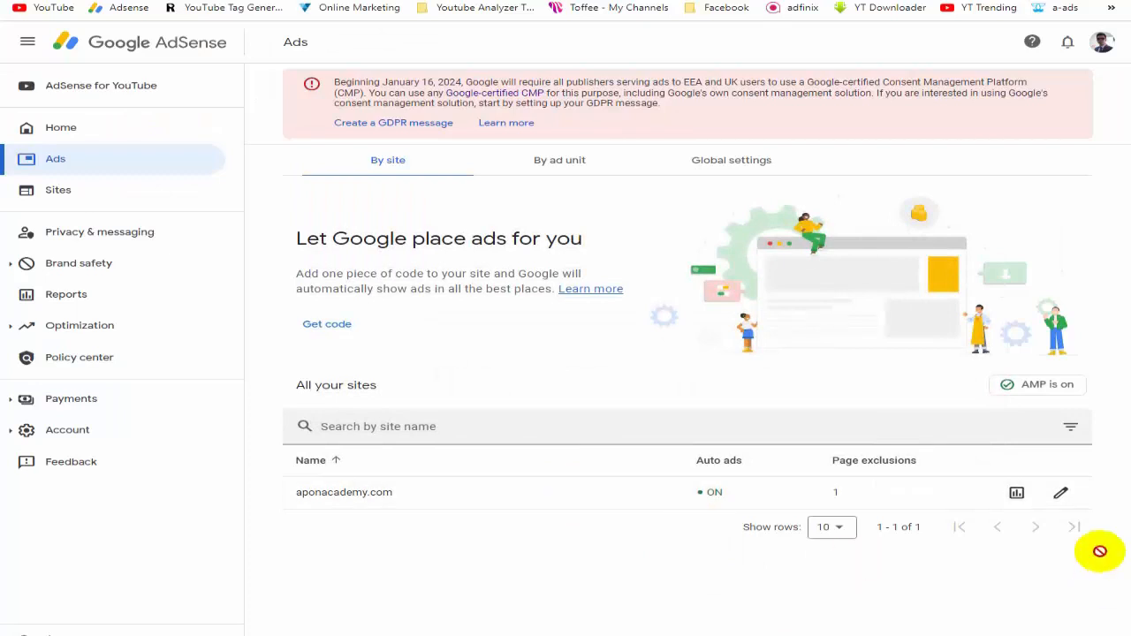
pyautogui.click(1061, 498)
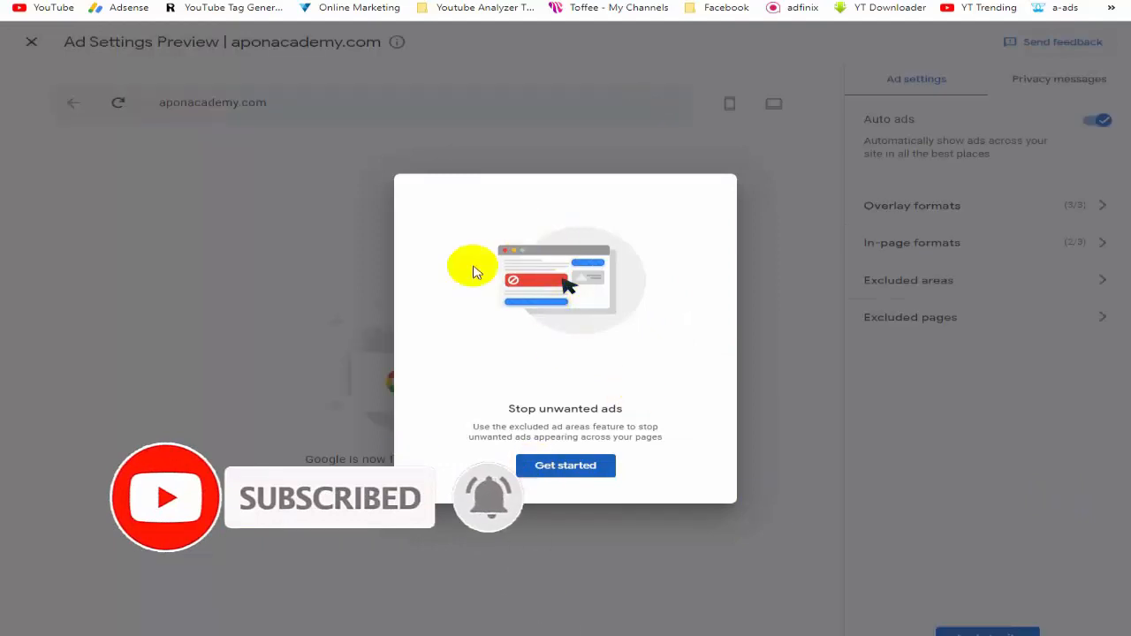
pyautogui.click(579, 468)
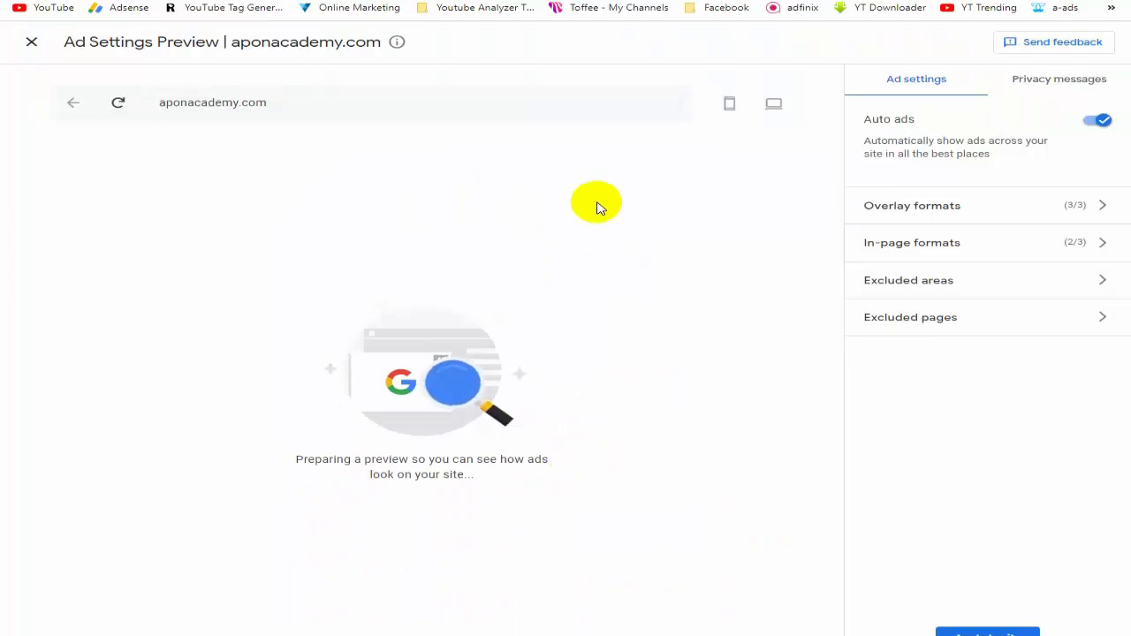
pyautogui.click(1078, 86)
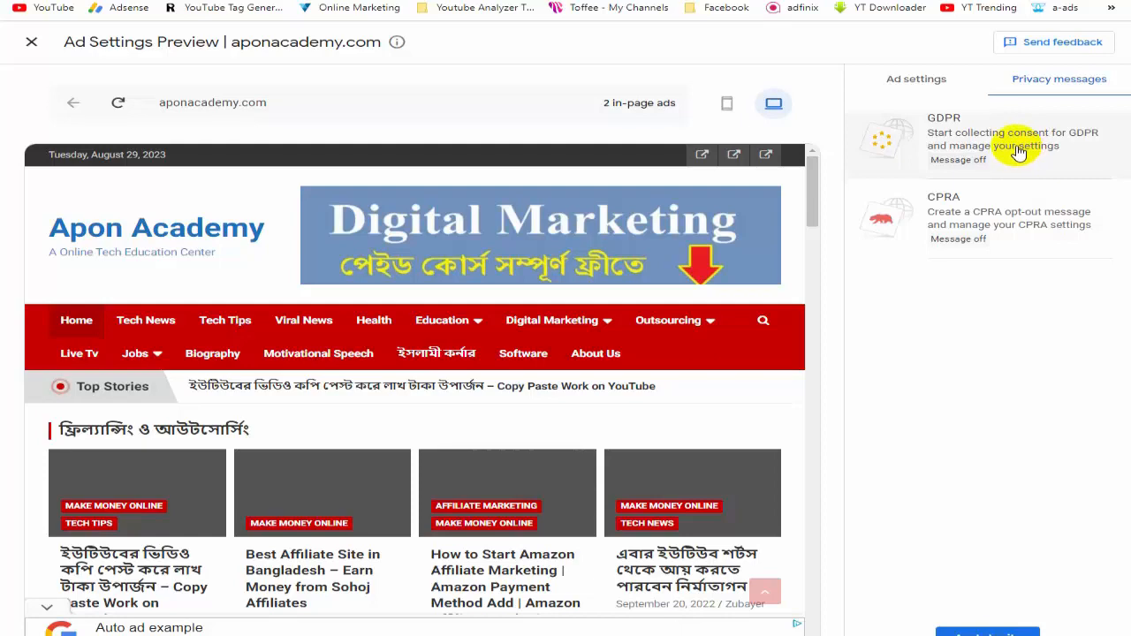
pyautogui.click(1016, 152)
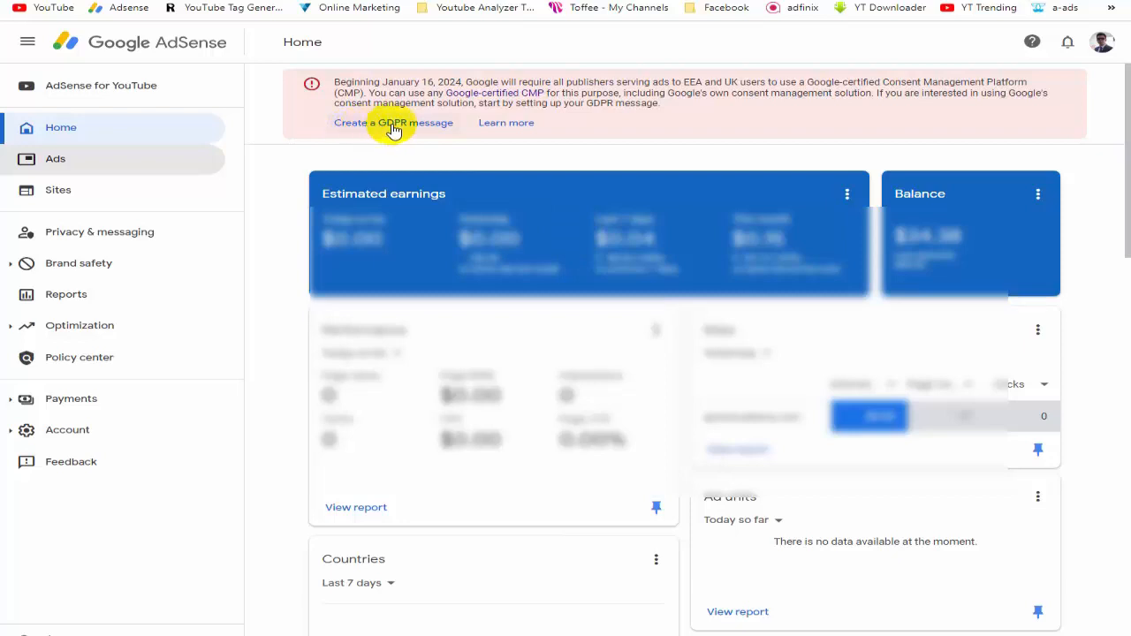
# Step: Create a new GDPR message and name it "GDPR message for Apon Academy"
pyautogui.click(397, 124)
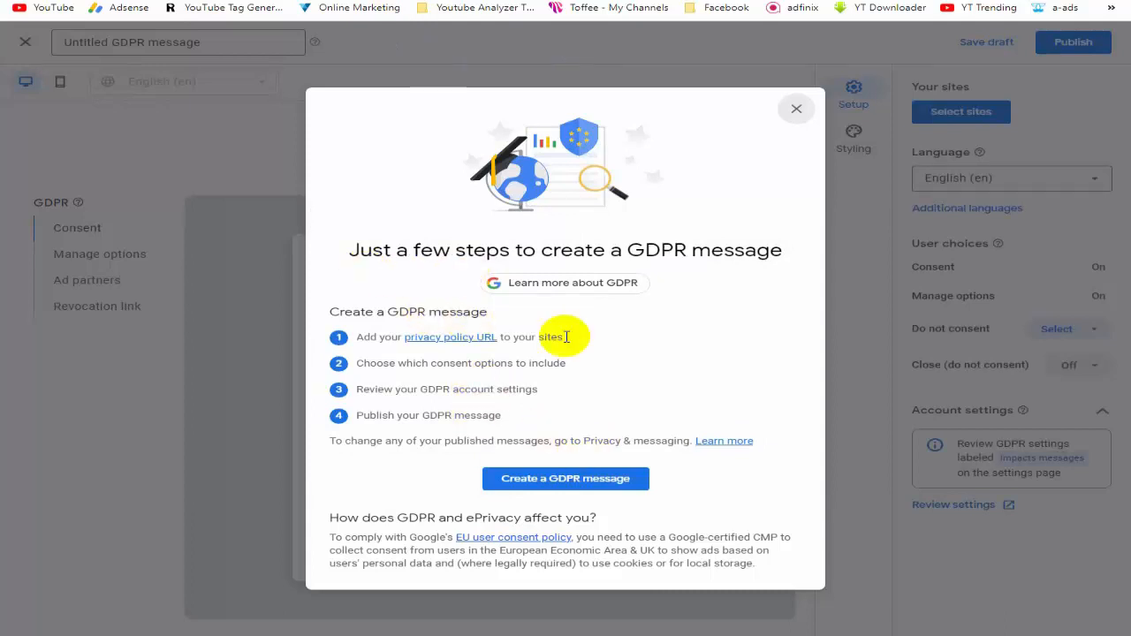
pyautogui.click(557, 481)
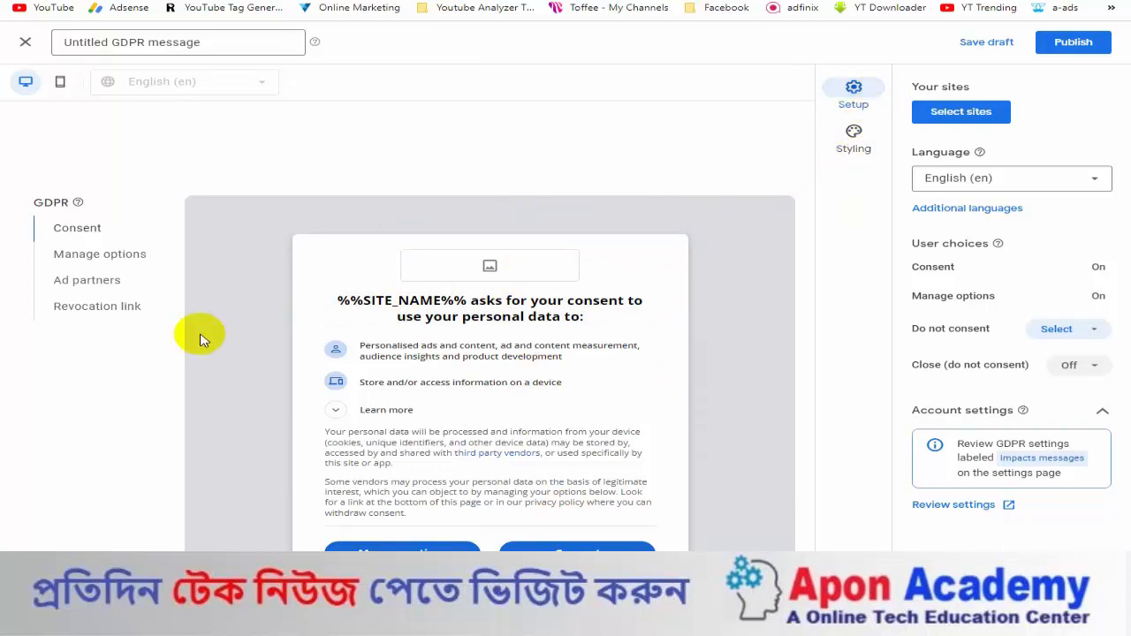
pyautogui.click(212, 39)
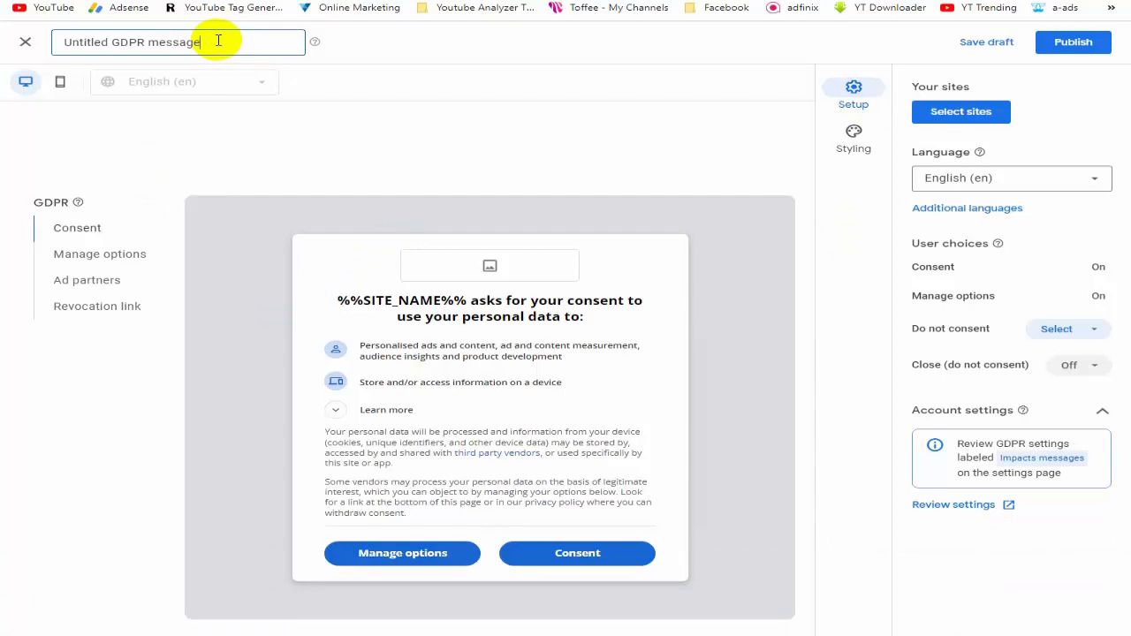
pyautogui.moveTo(74, 41); pyautogui.dragTo(206, 43)
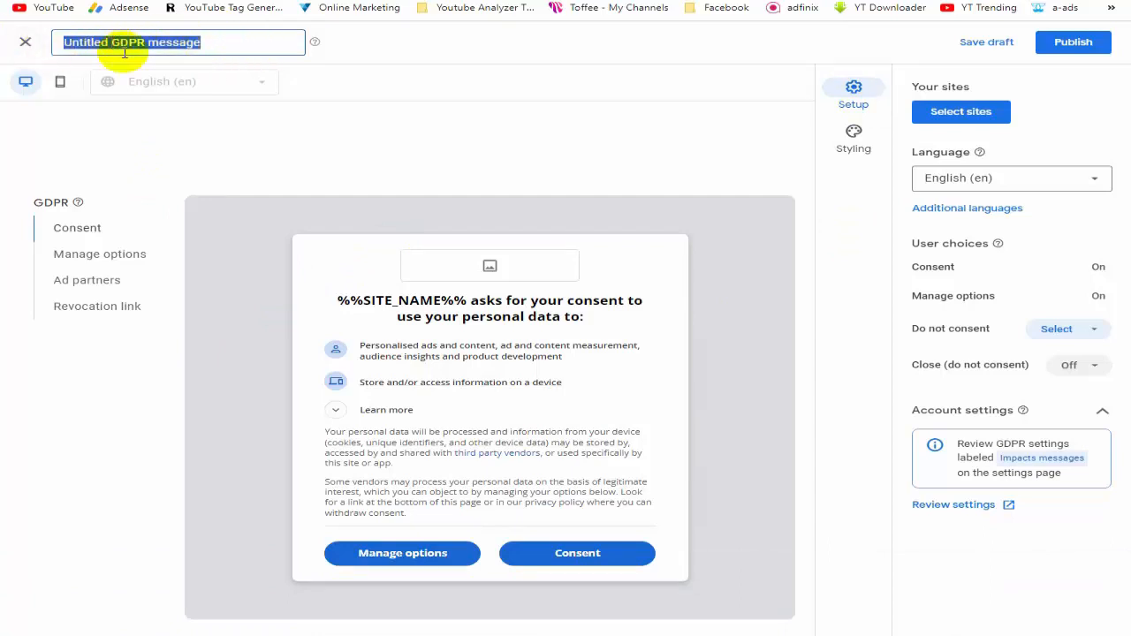
pyautogui.click(213, 42)
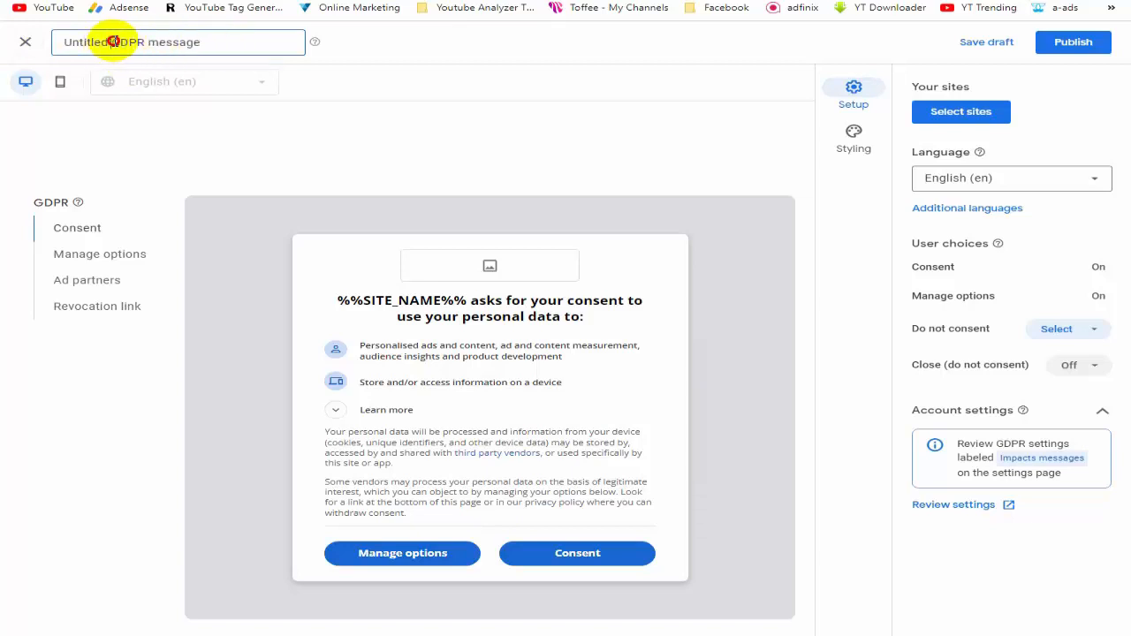
pyautogui.moveTo(113, 42); pyautogui.dragTo(56, 43)
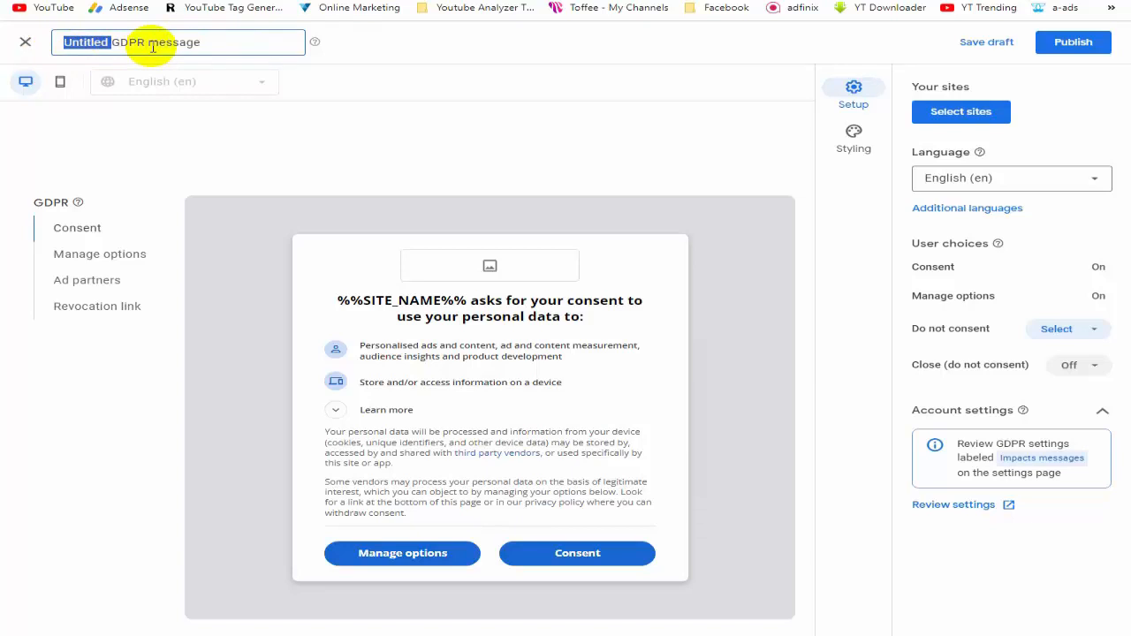
pyautogui.press('BackSpace')
pyautogui.click(184, 40)
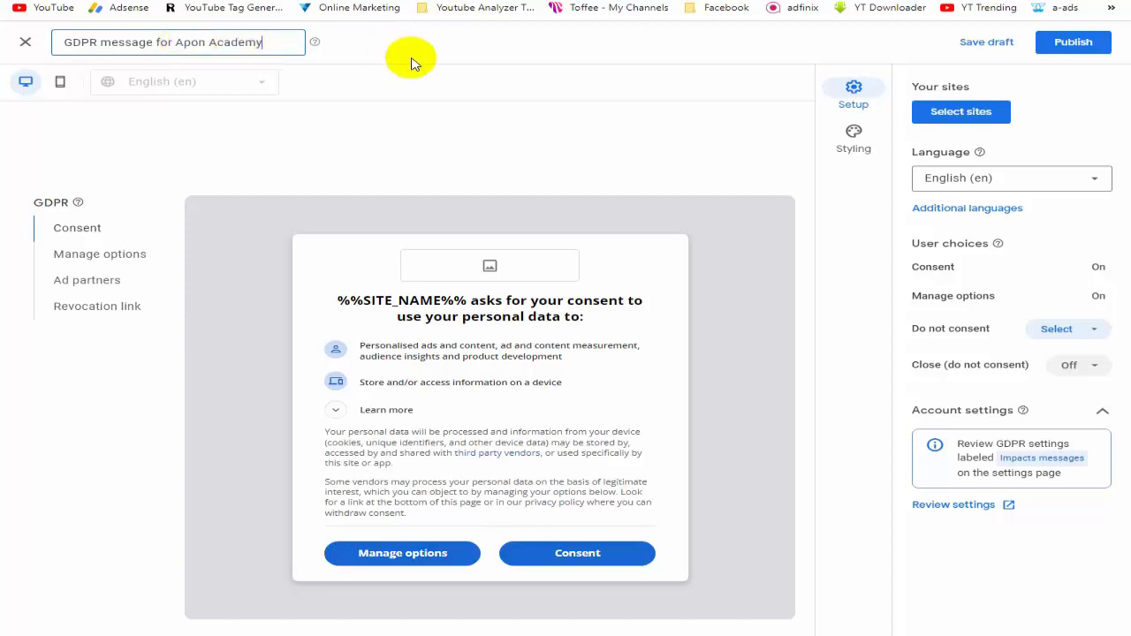
pyautogui.click(466, 38)
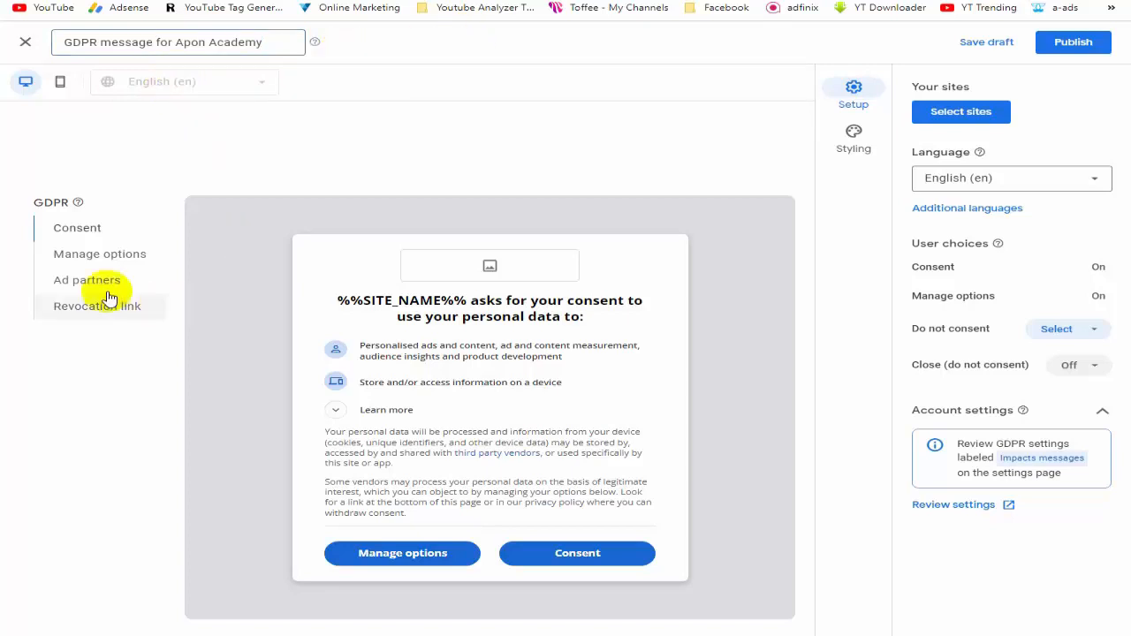
# Step: In the message's site selection, set and save the site name "Apon Academy" for aponacademy.com
pyautogui.click(960, 113)
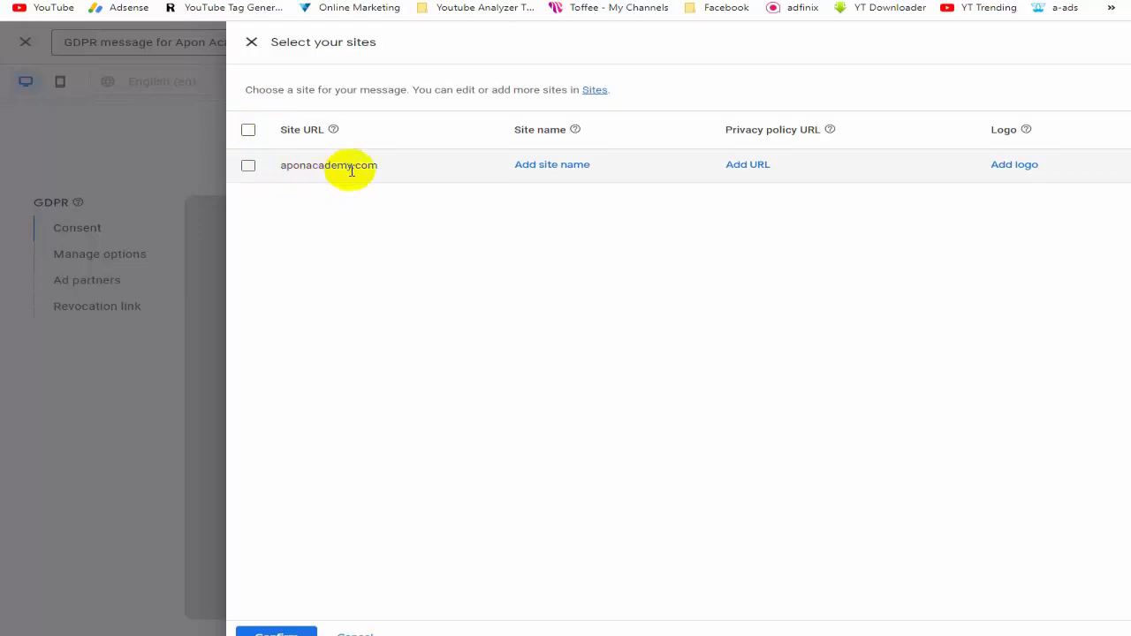
pyautogui.click(560, 169)
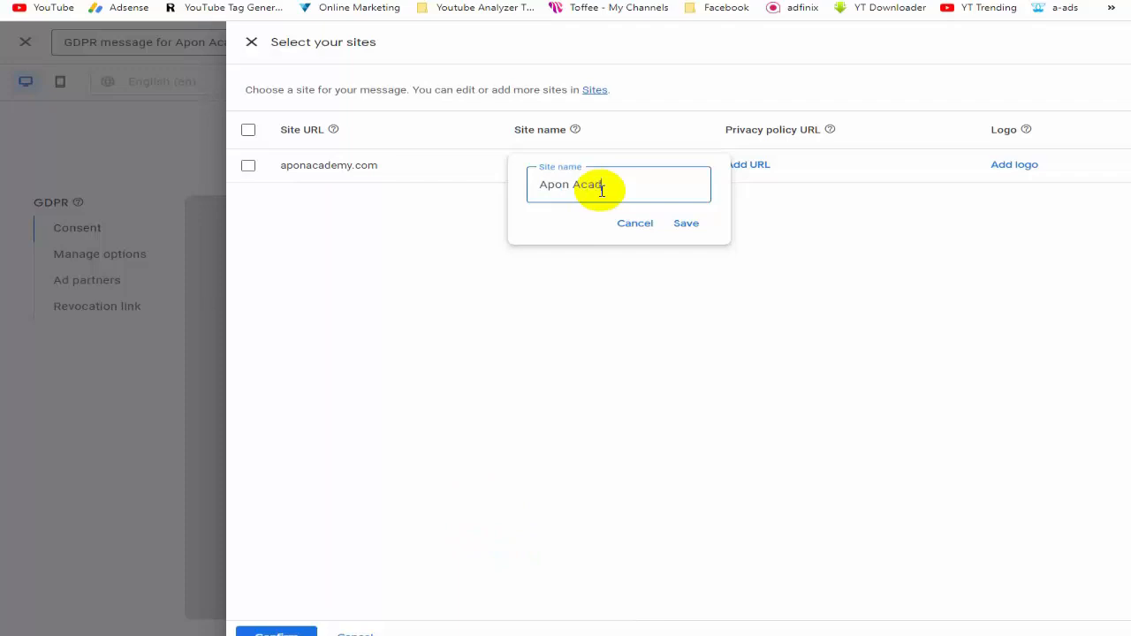
pyautogui.click(687, 224)
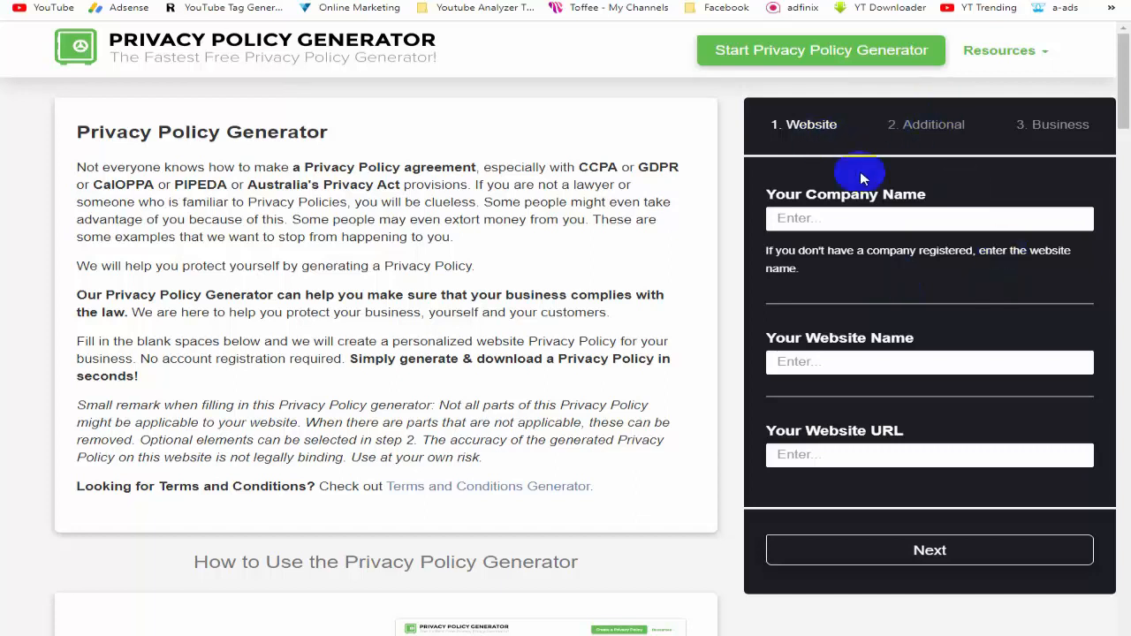
pyautogui.click(855, 218)
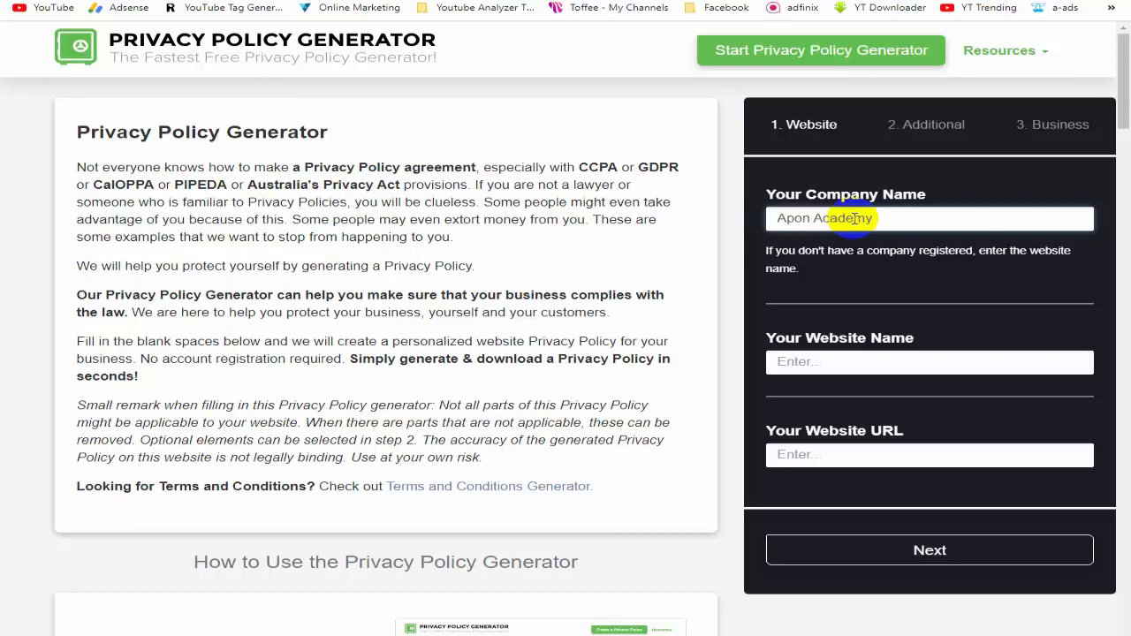
pyautogui.click(820, 362)
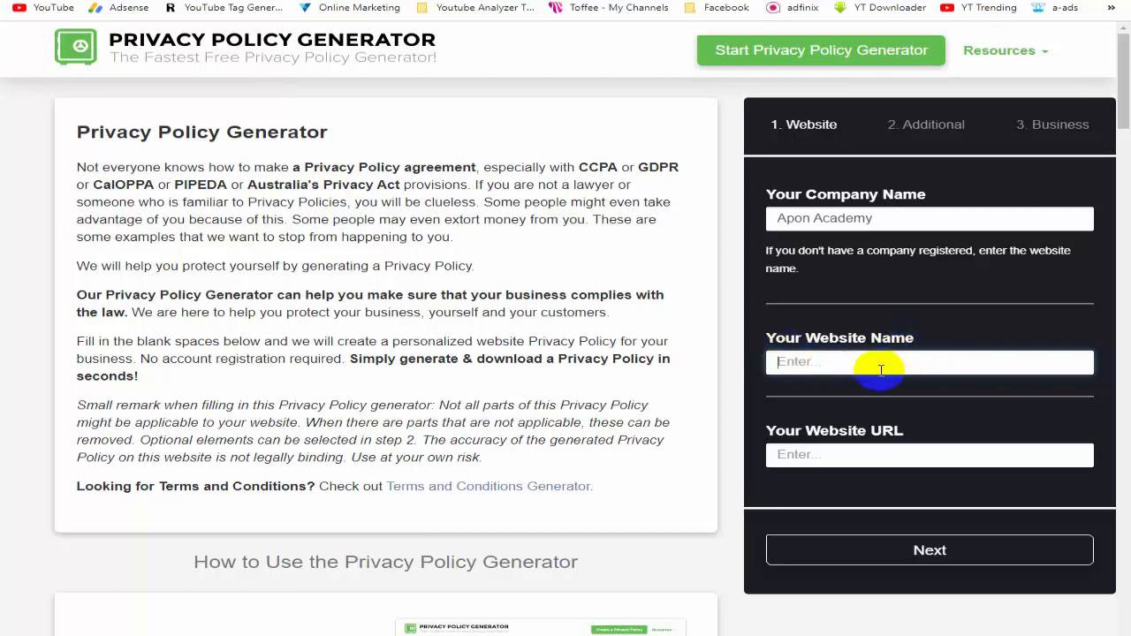
pyautogui.write('Apon Academy')
pyautogui.click(827, 456)
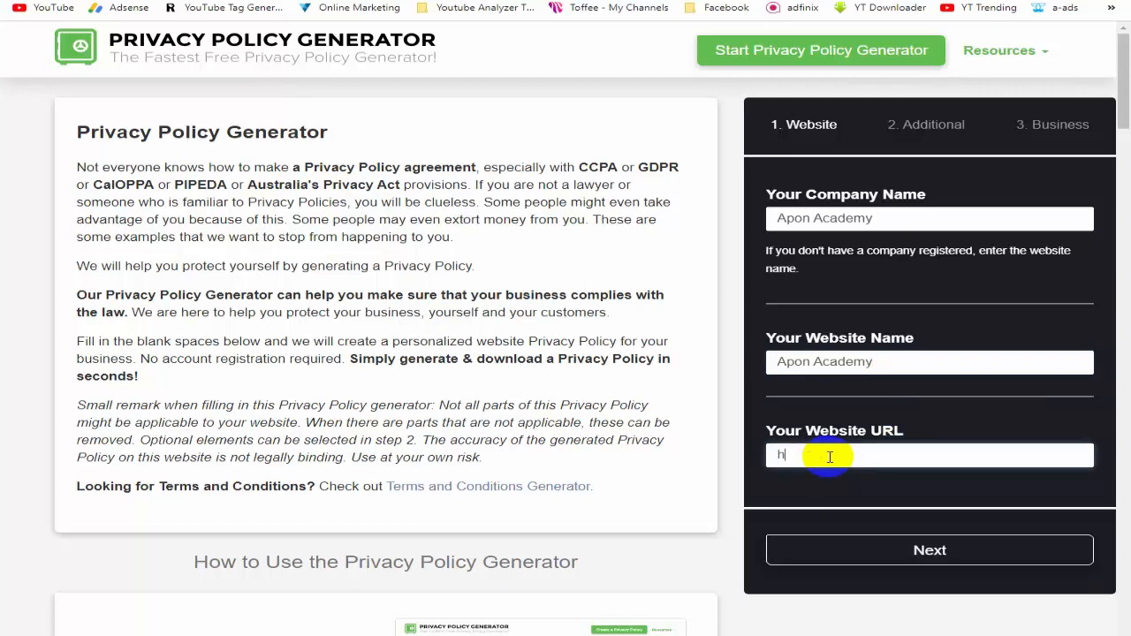
pyautogui.write('https://www.aponacademy.com')
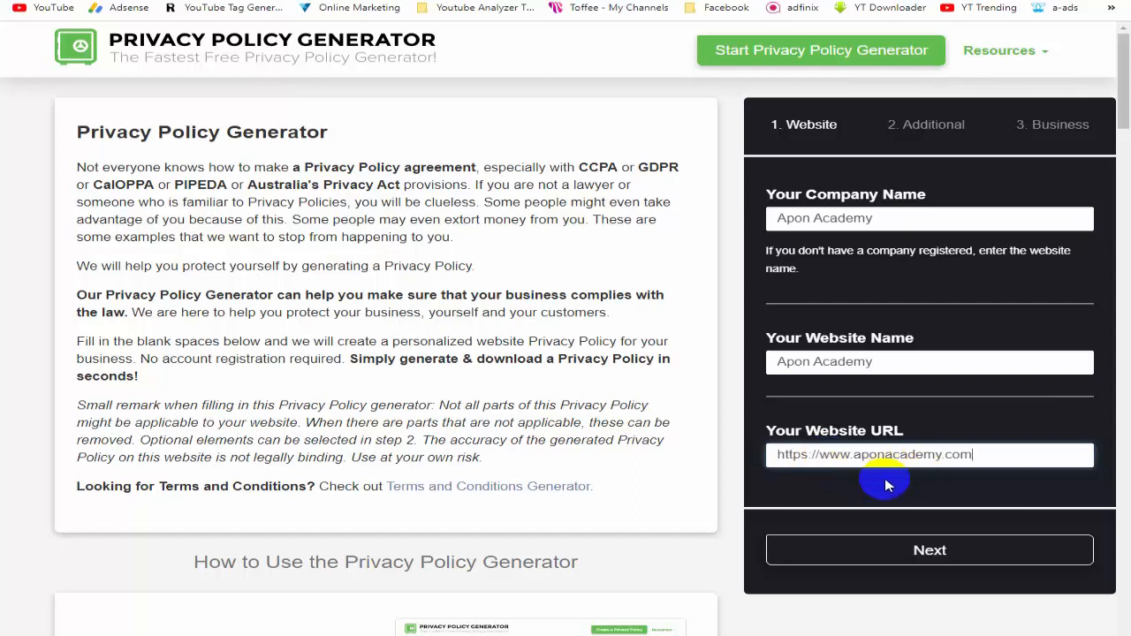
pyautogui.click(899, 552)
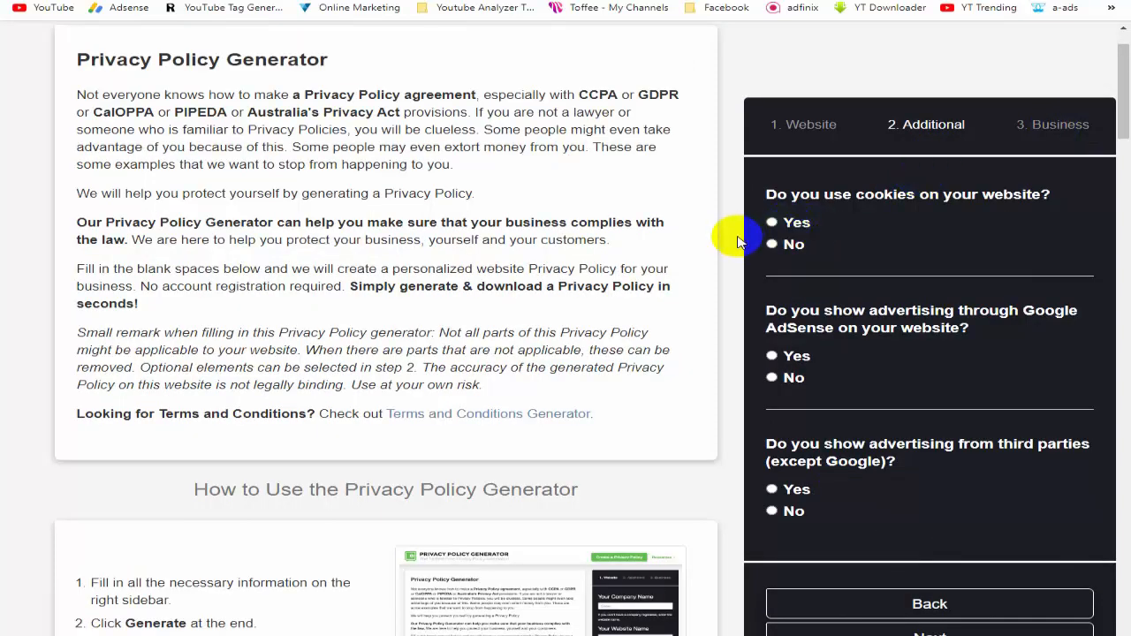
# Step: Answer Yes for cookies, Yes for Google AdSense advertising and No for third-party advertising, and continue to the business details
pyautogui.click(795, 234)
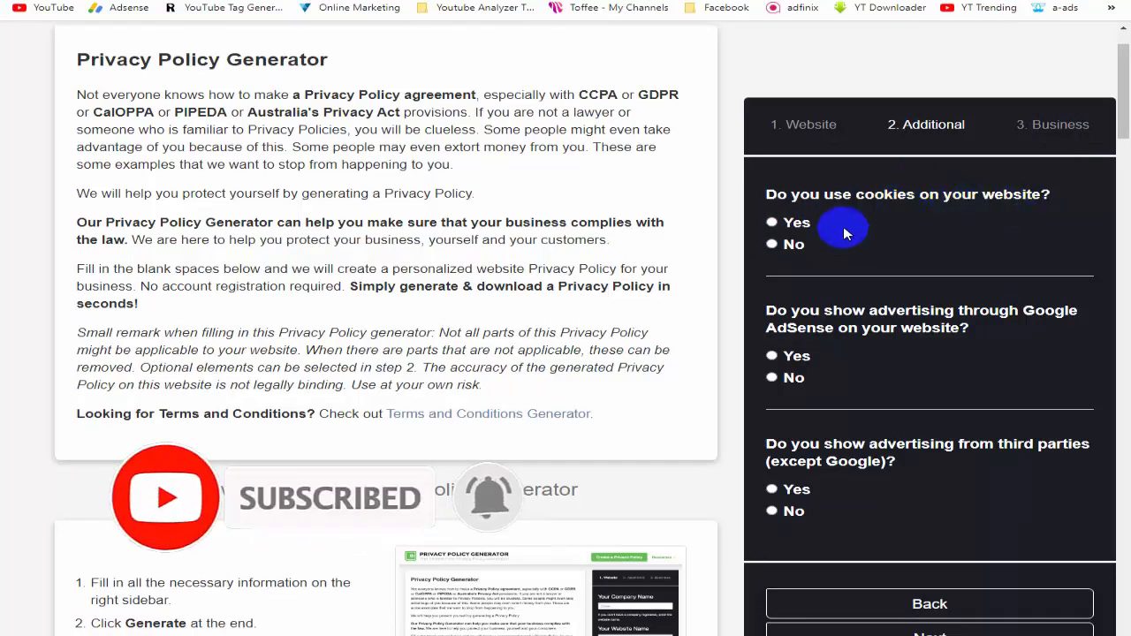
pyautogui.click(774, 224)
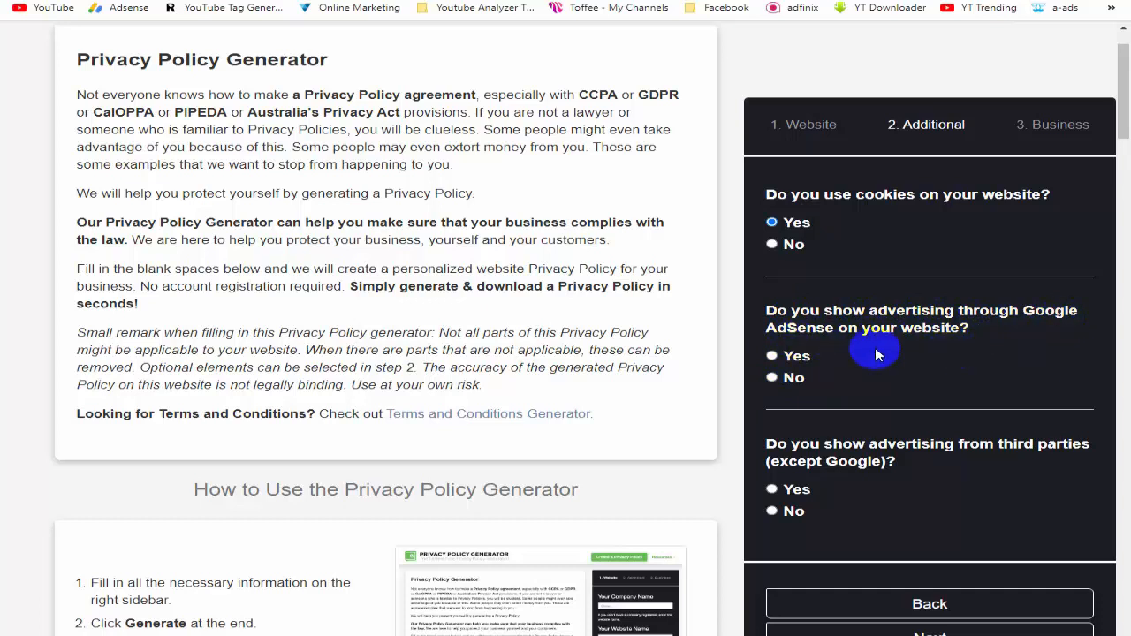
pyautogui.click(774, 359)
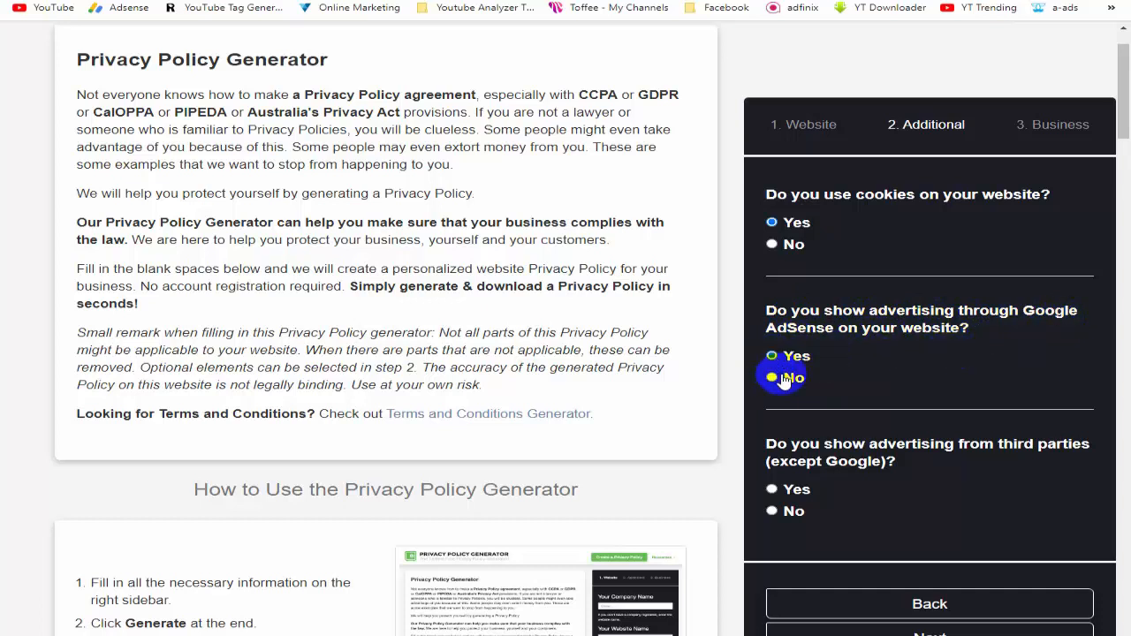
pyautogui.scroll(-3, 862, 358)
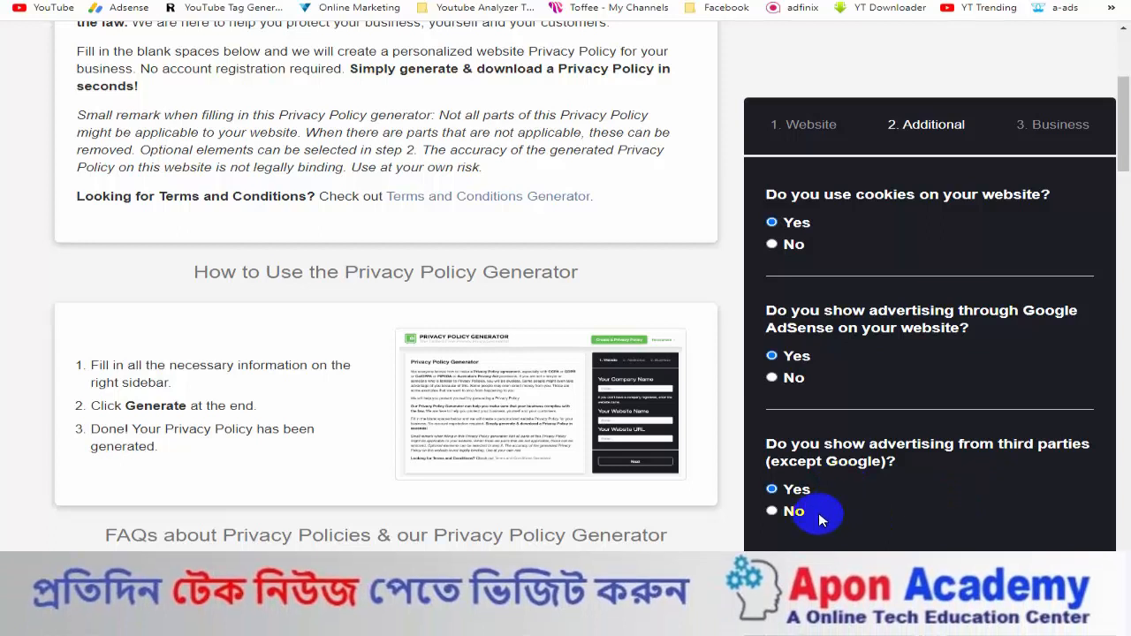
pyautogui.click(771, 510)
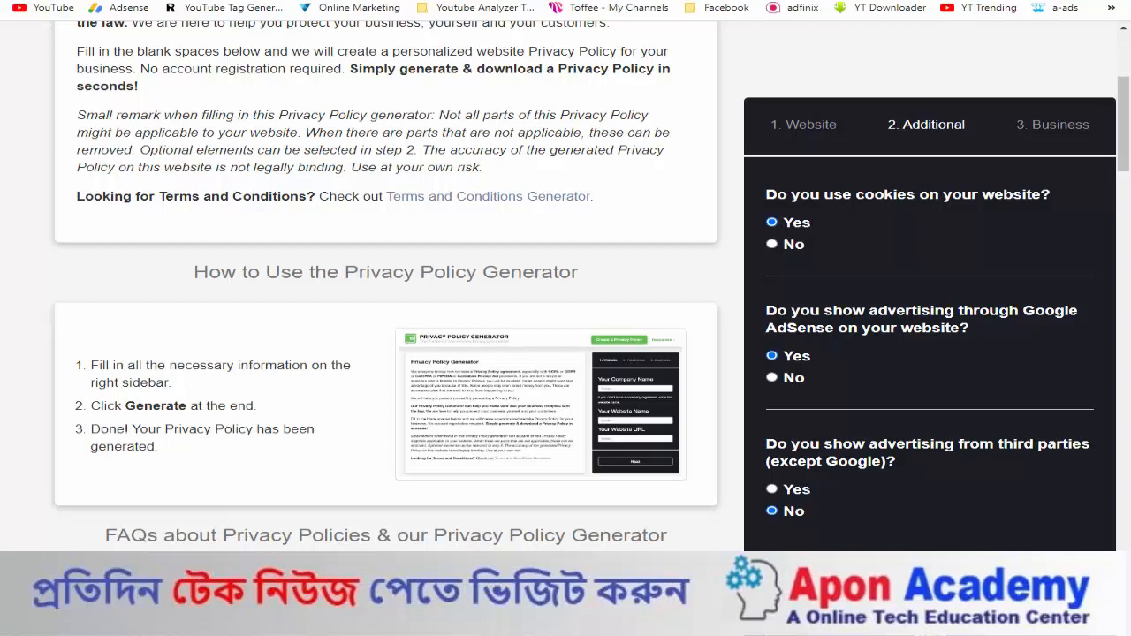
pyautogui.click(930, 632)
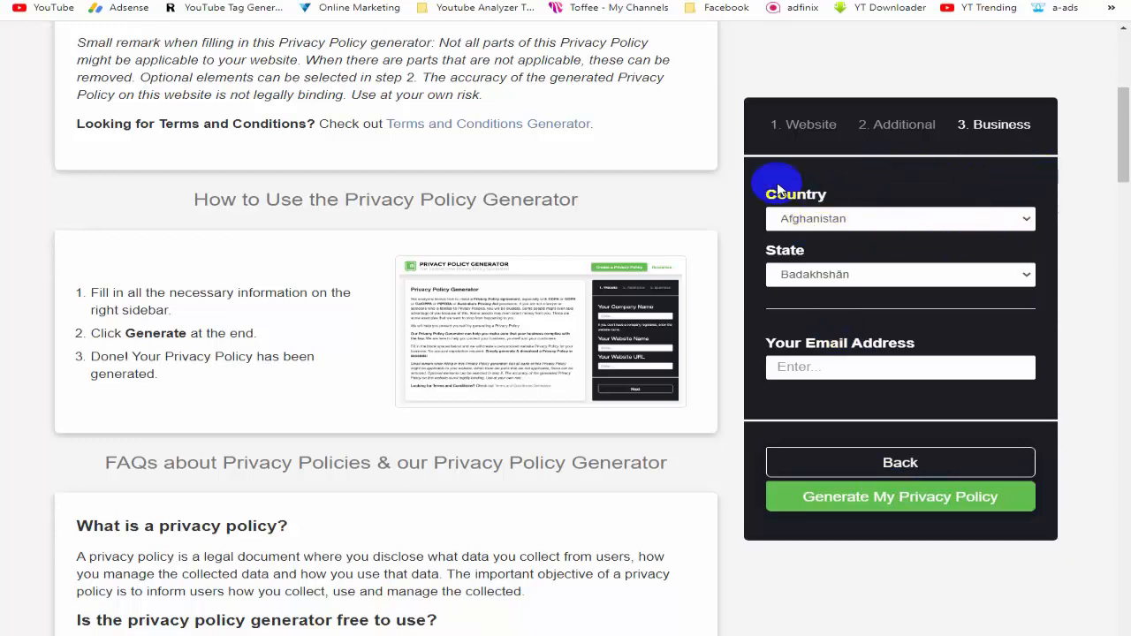
# Step: Set the country to Bangladesh, fill in the contact e-mail address, and generate the privacy policy
pyautogui.click(1006, 219)
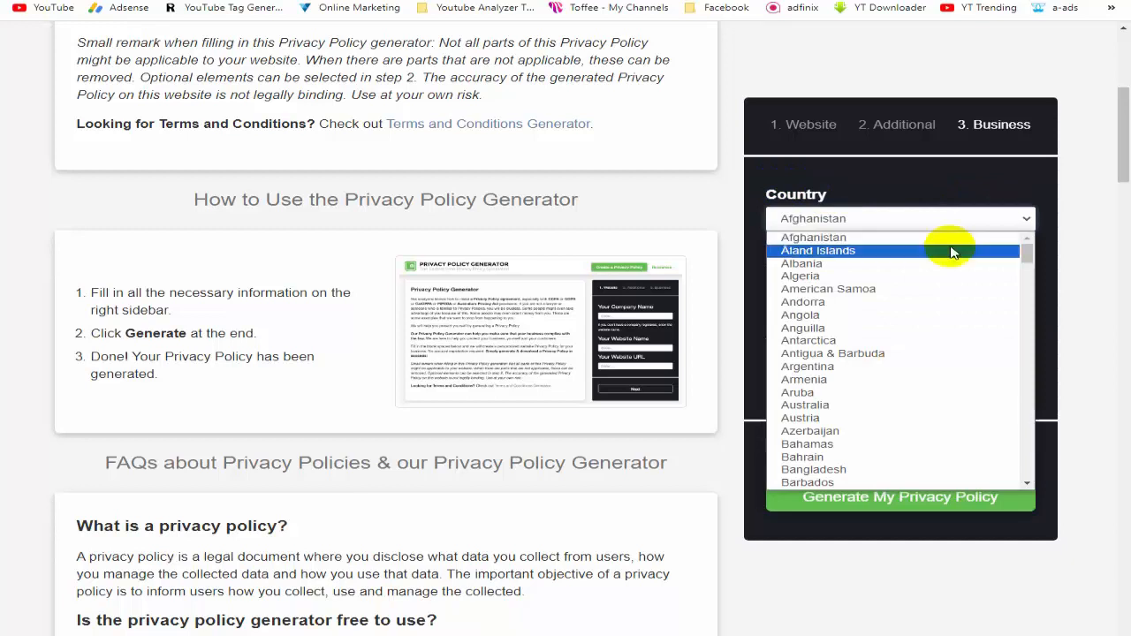
pyautogui.click(835, 471)
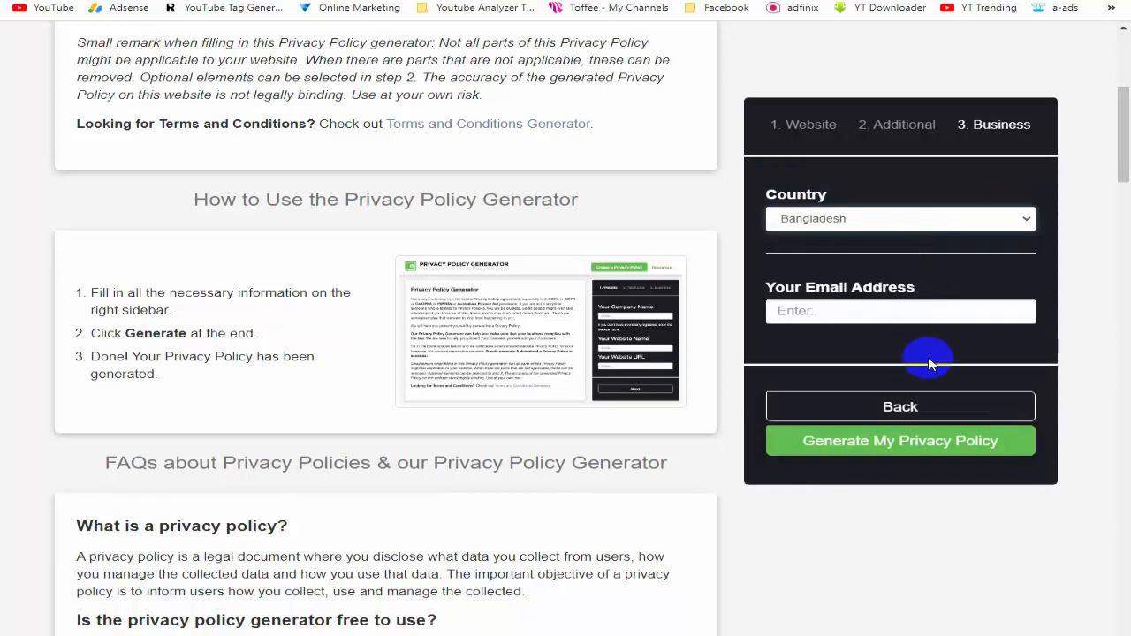
pyautogui.click(798, 313)
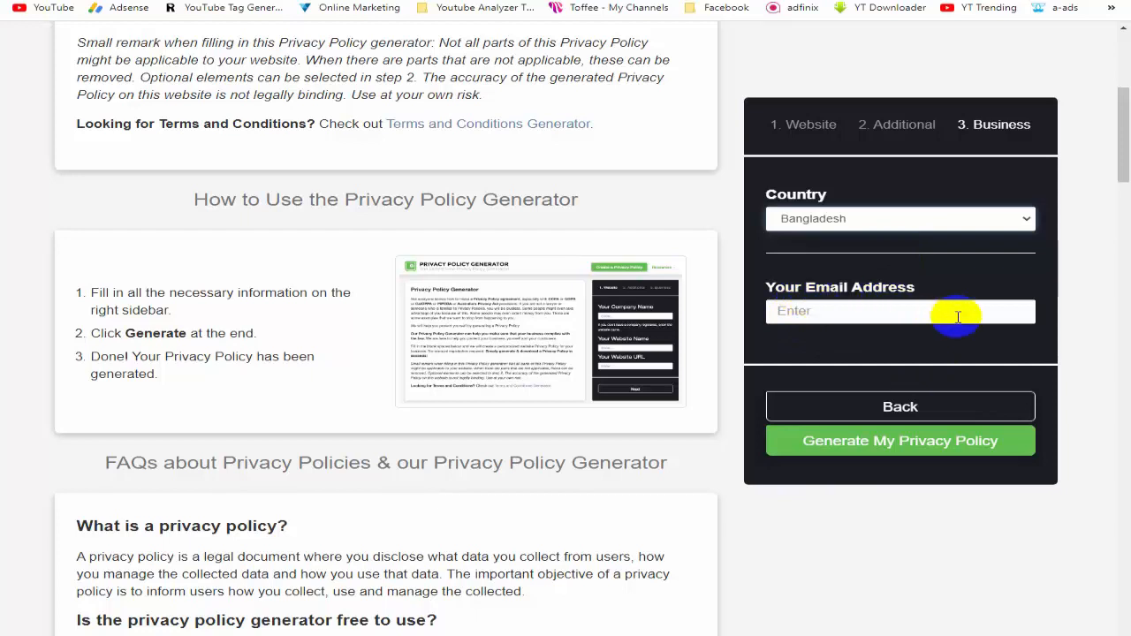
pyautogui.click(919, 313)
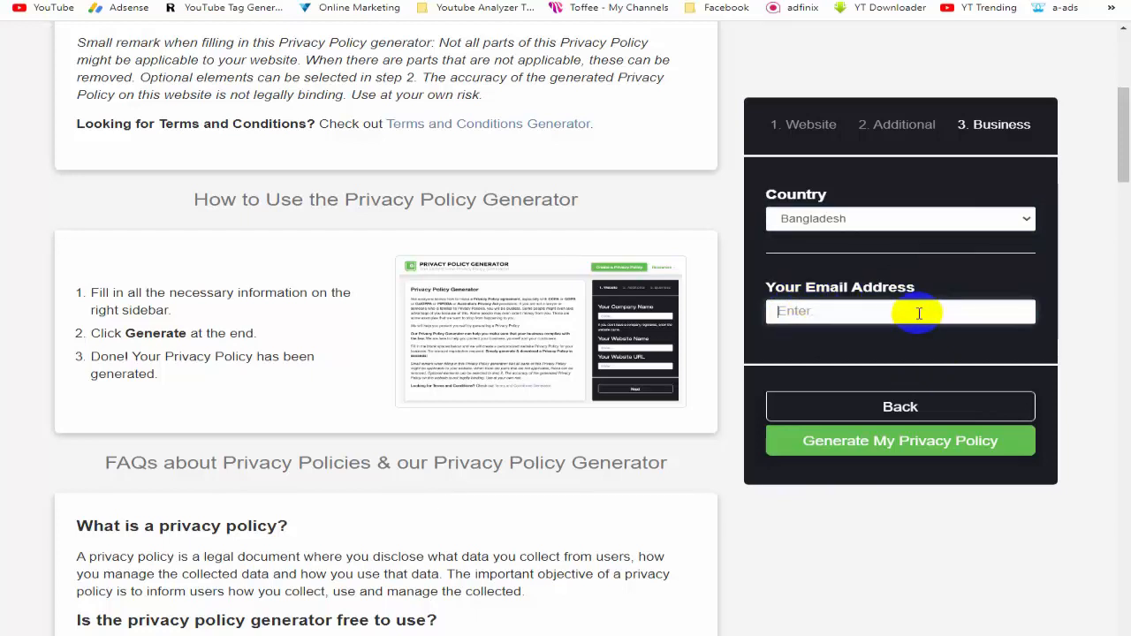
pyautogui.hotkey('ctrl', 'v')
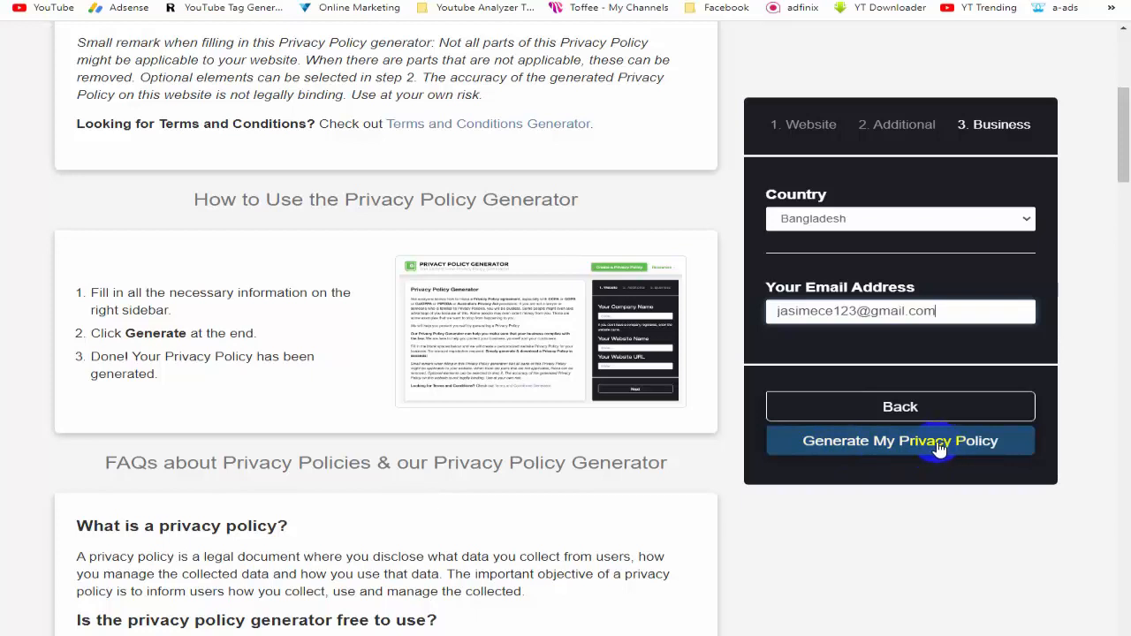
pyautogui.click(910, 448)
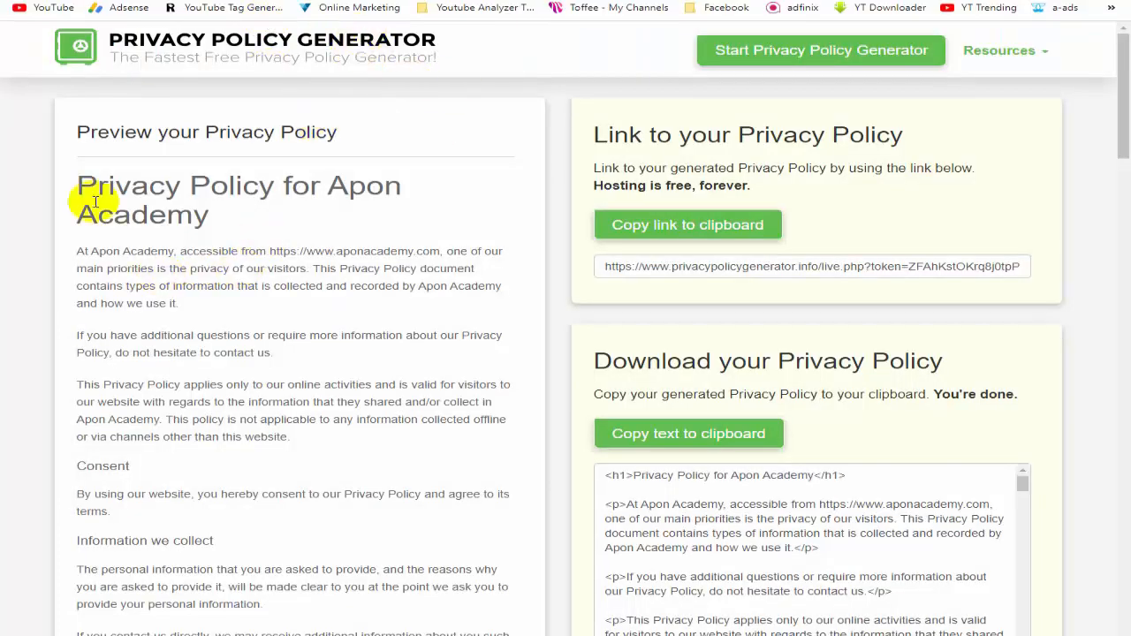
pyautogui.moveTo(78, 184); pyautogui.dragTo(369, 209)
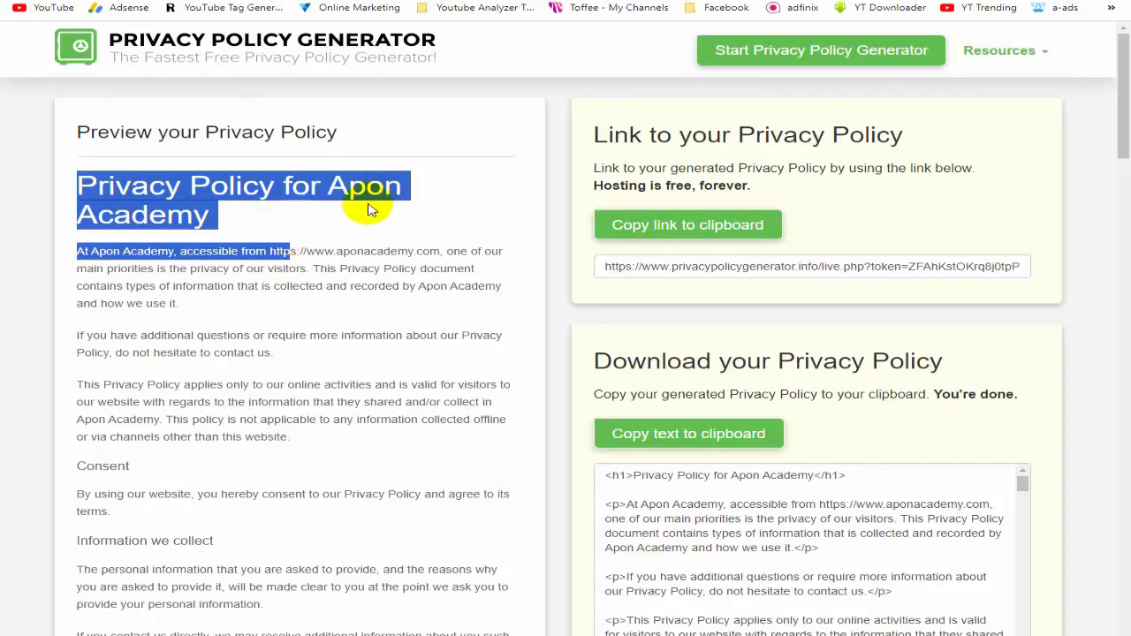
pyautogui.click(248, 232)
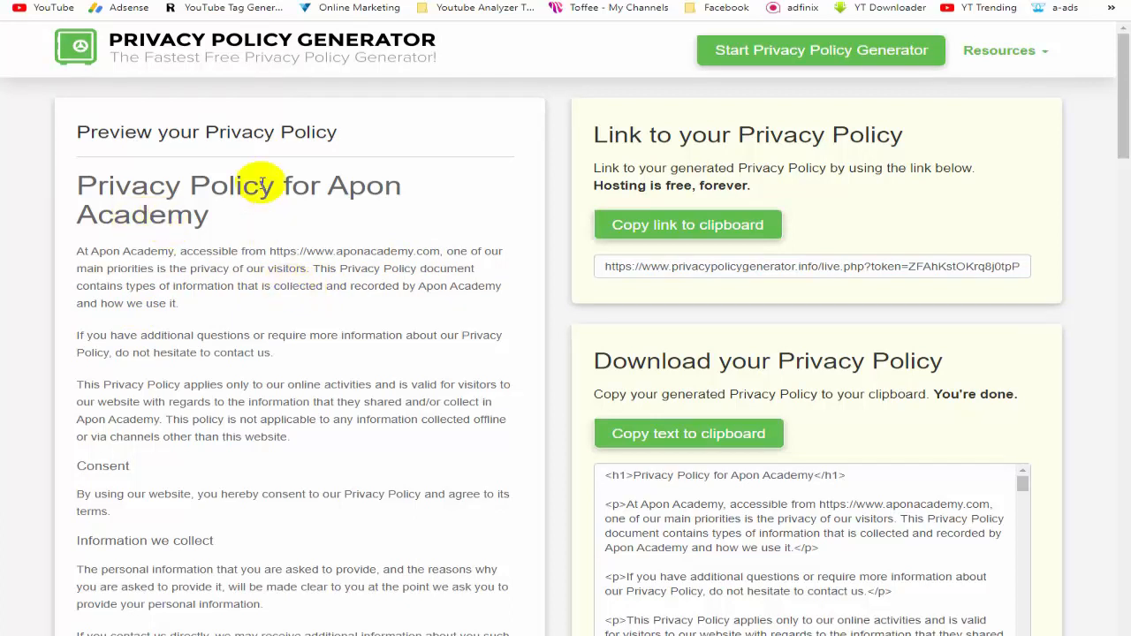
# Step: Read through the preview of the generated Apon Academy privacy policy, including its information use, cookies, advertising partners, CCPA and GDPR sections
pyautogui.scroll(-2, 257, 261)
pyautogui.scroll(-2, 259, 270)
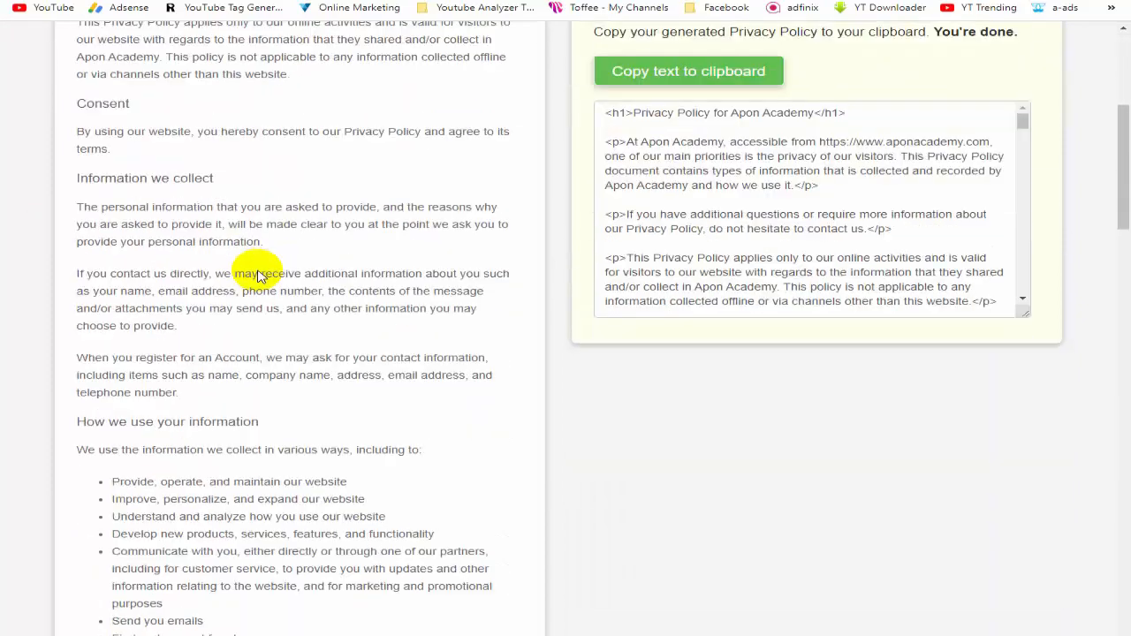
pyautogui.scroll(-4, 257, 275)
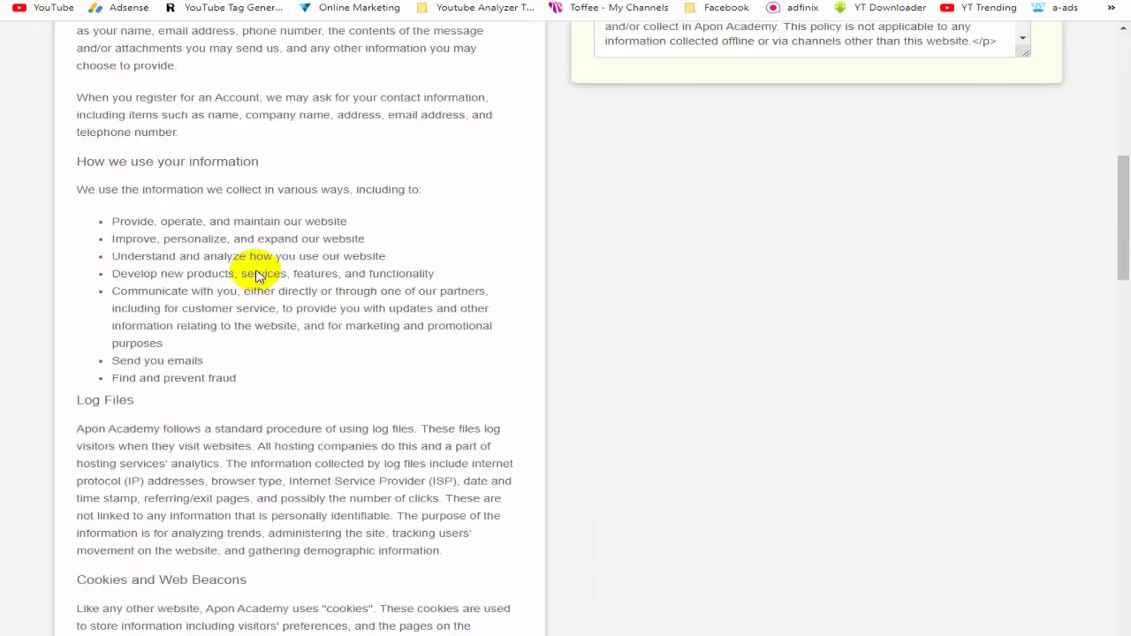
pyautogui.moveTo(78, 131); pyautogui.dragTo(299, 211)
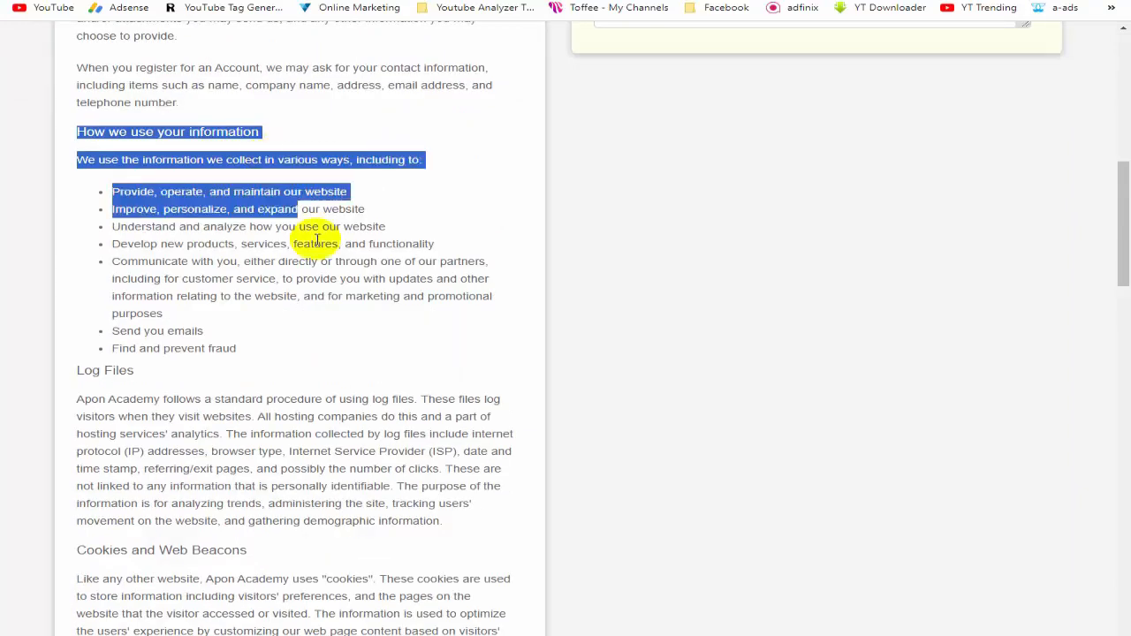
pyautogui.scroll(-4, 357, 336)
pyautogui.scroll(-1, 200, 306)
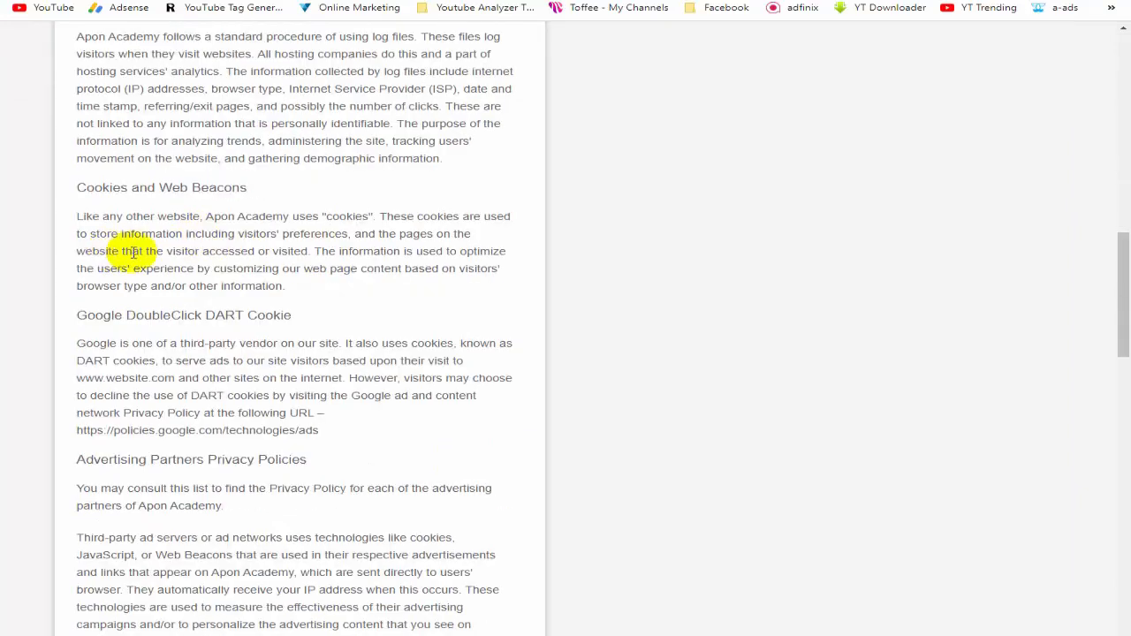
pyautogui.moveTo(78, 187); pyautogui.dragTo(281, 217)
pyautogui.scroll(-4, 242, 303)
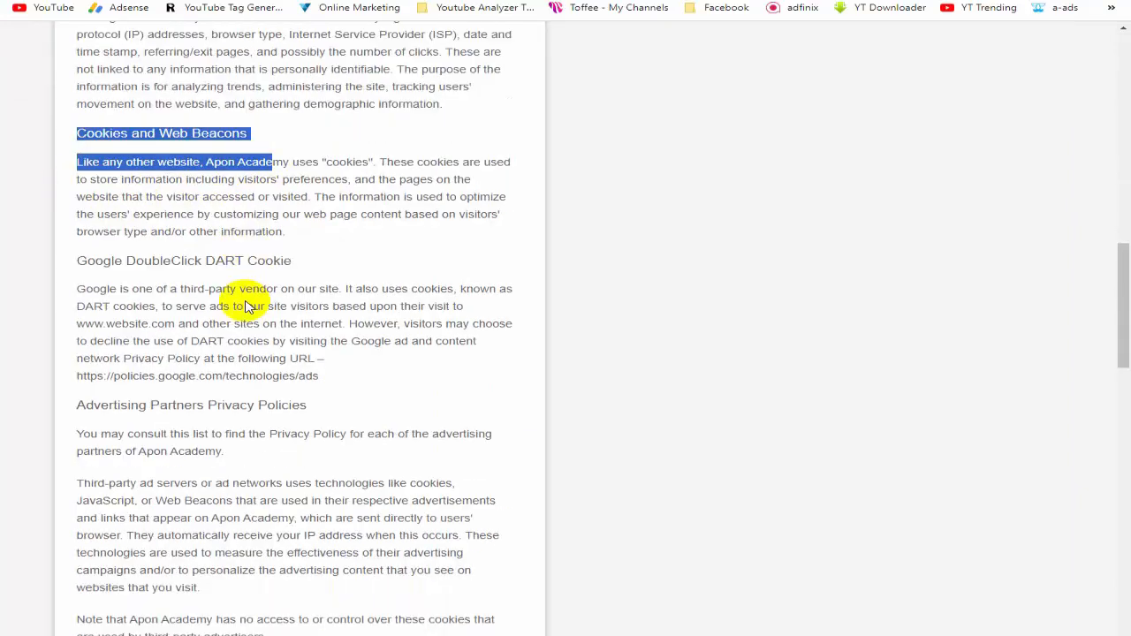
pyautogui.moveTo(78, 169); pyautogui.dragTo(385, 200)
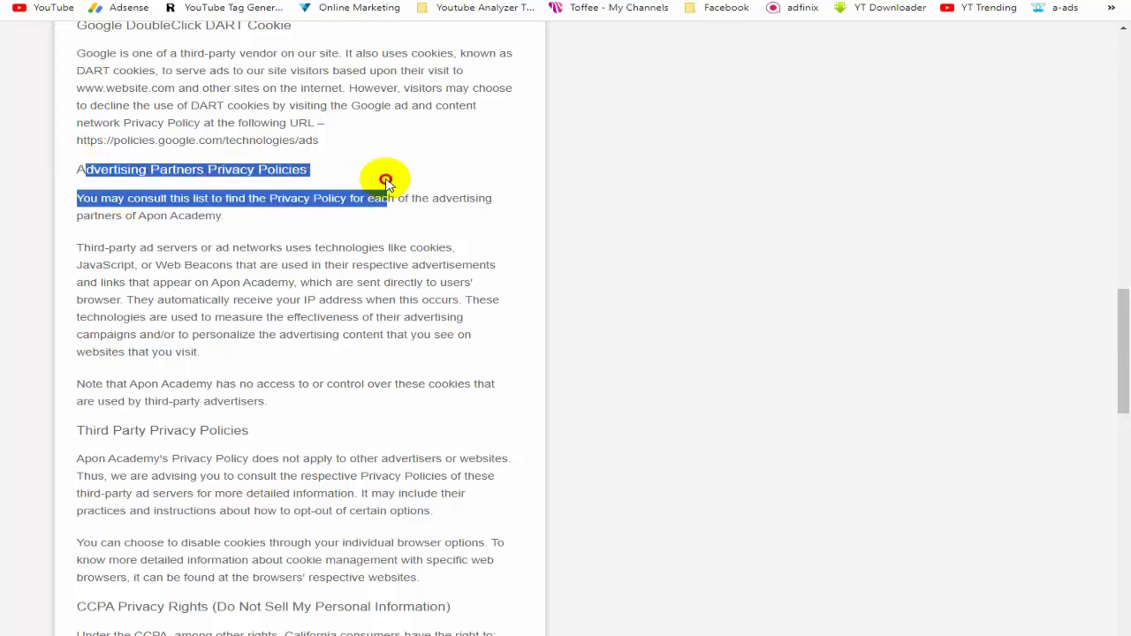
pyautogui.scroll(-3, 296, 307)
pyautogui.scroll(-1, 265, 300)
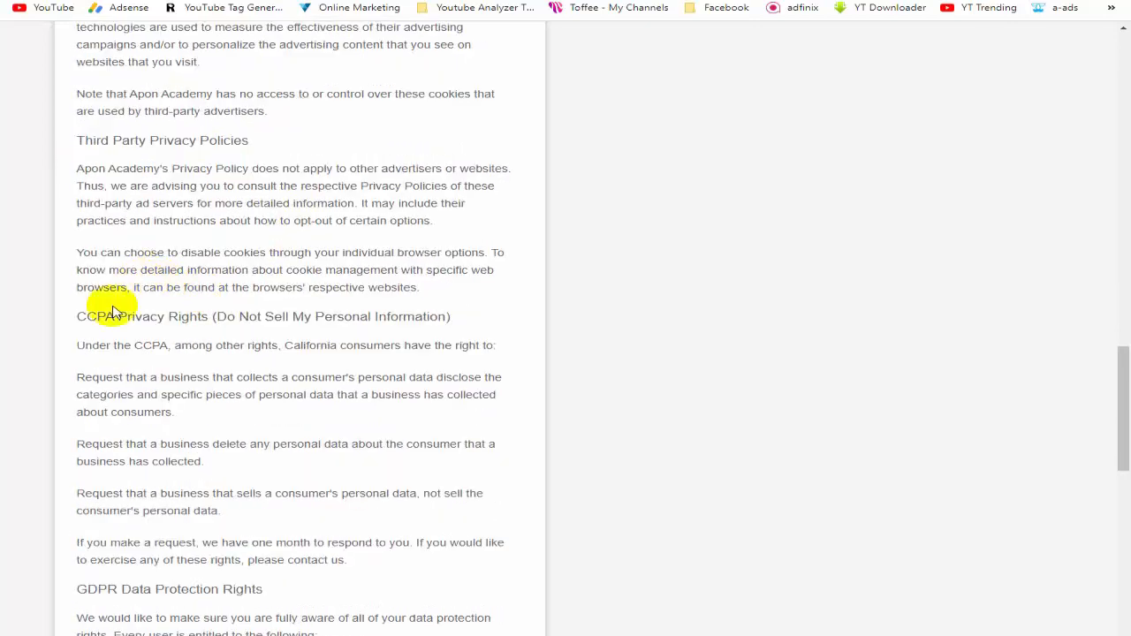
pyautogui.scroll(-3, 107, 305)
pyautogui.scroll(-9, 203, 161)
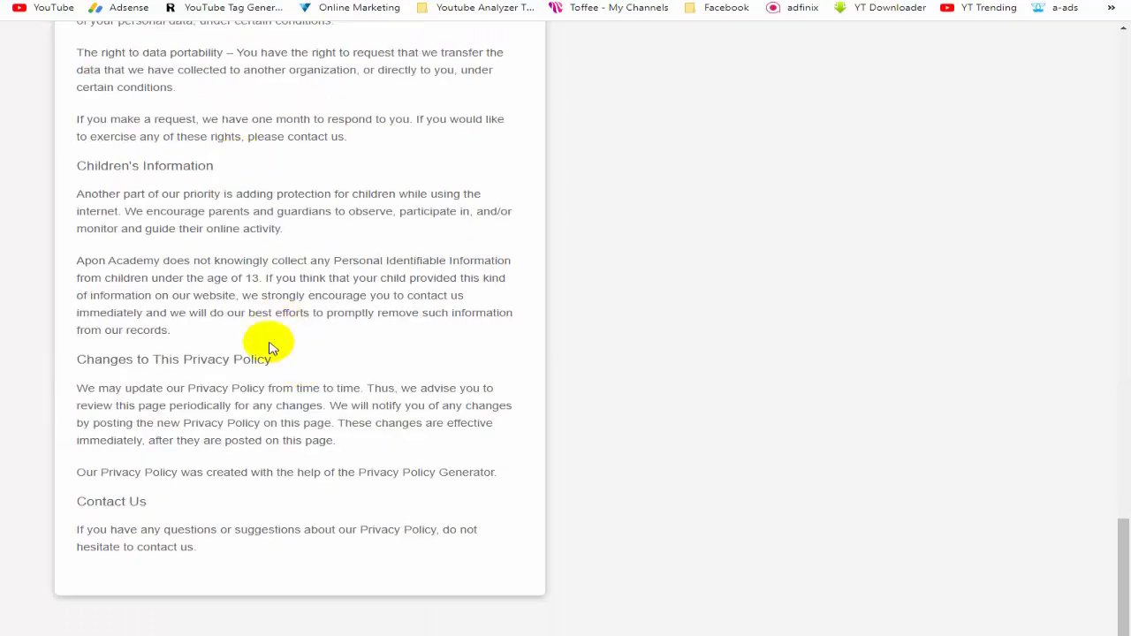
pyautogui.scroll(15, 274, 292)
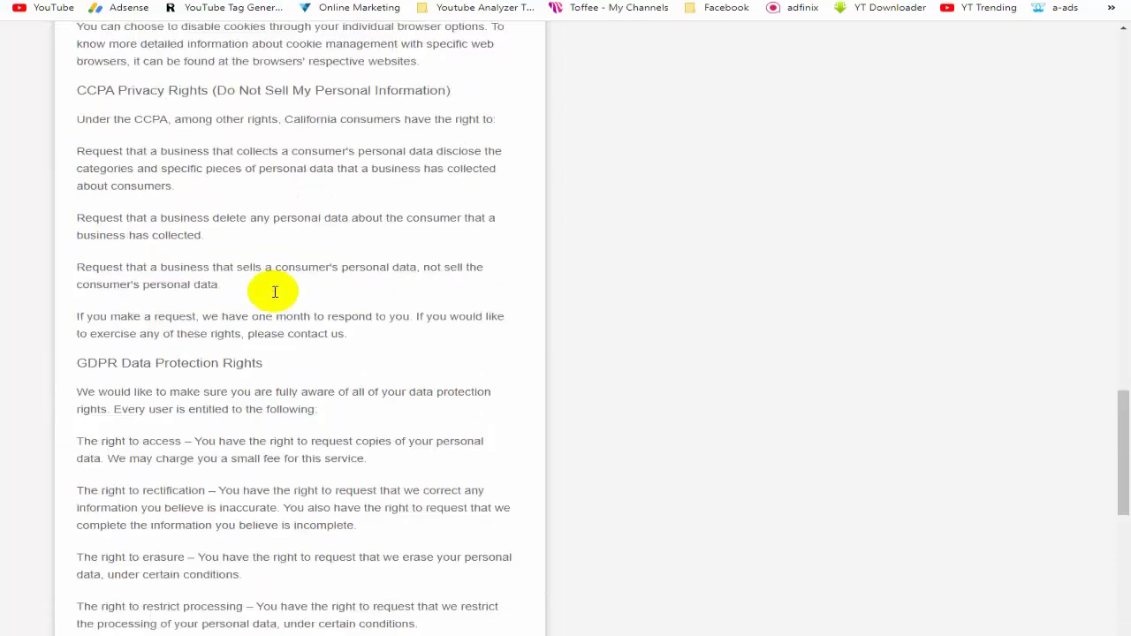
pyautogui.scroll(12, 275, 292)
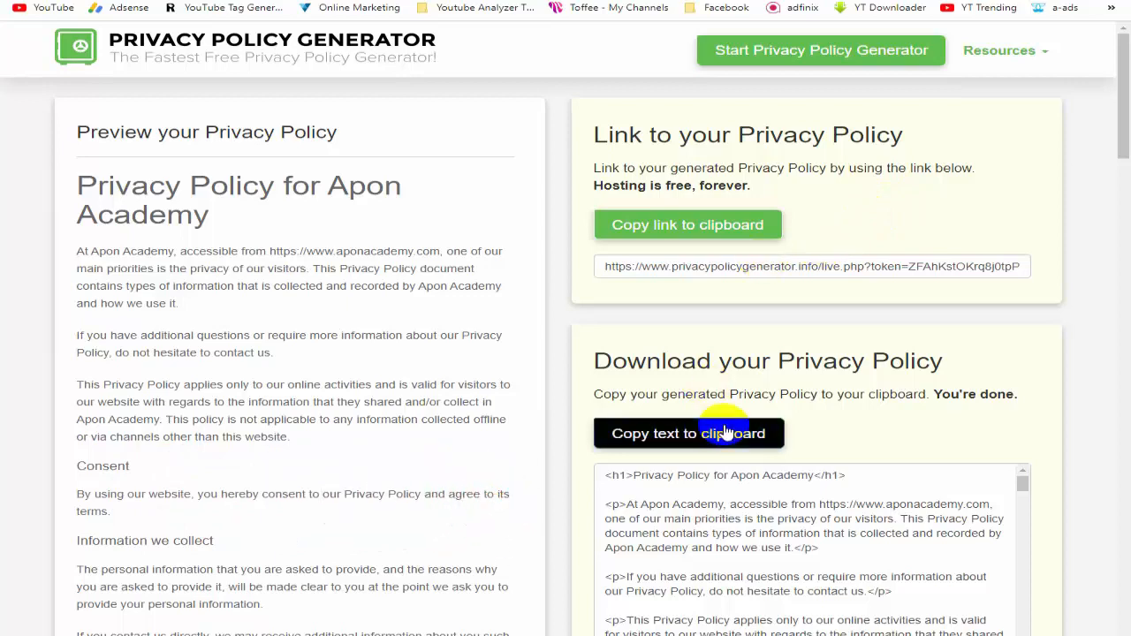
# Step: Copy the full HTML text of the generated privacy policy to the clipboard
pyautogui.click(668, 447)
pyautogui.scroll(-3, 822, 433)
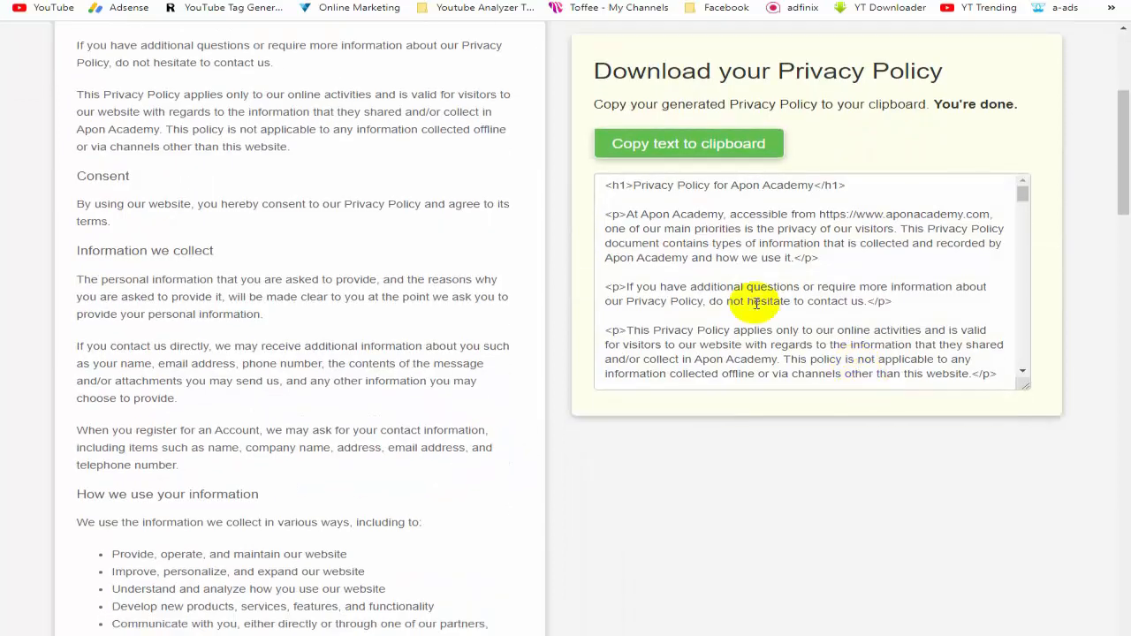
pyautogui.moveTo(606, 185); pyautogui.dragTo(889, 385)
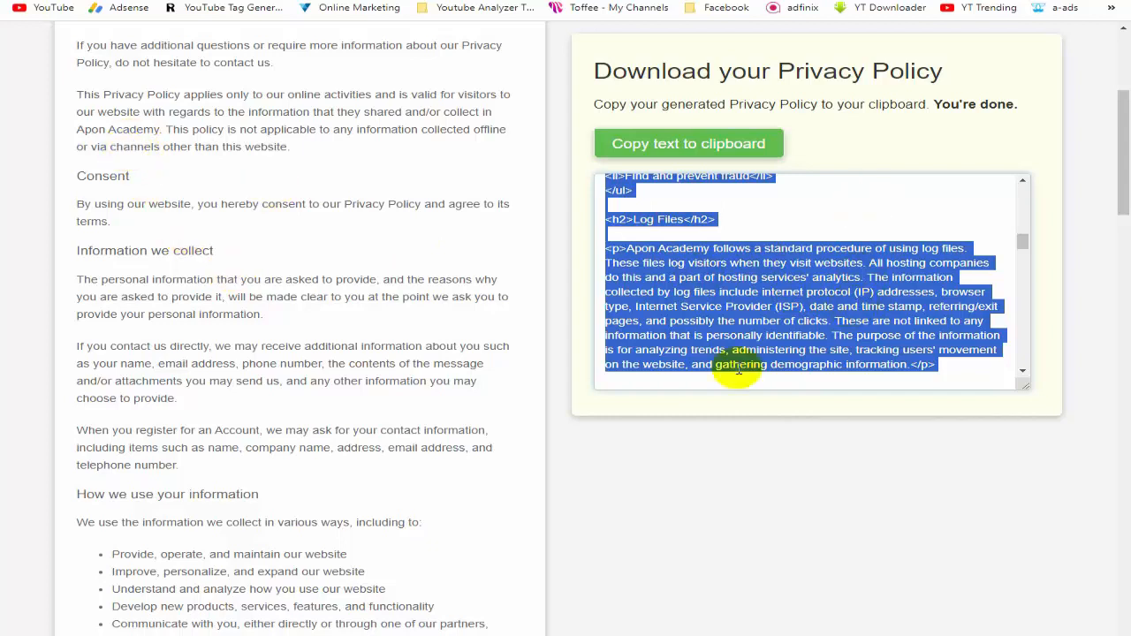
pyautogui.click(707, 145)
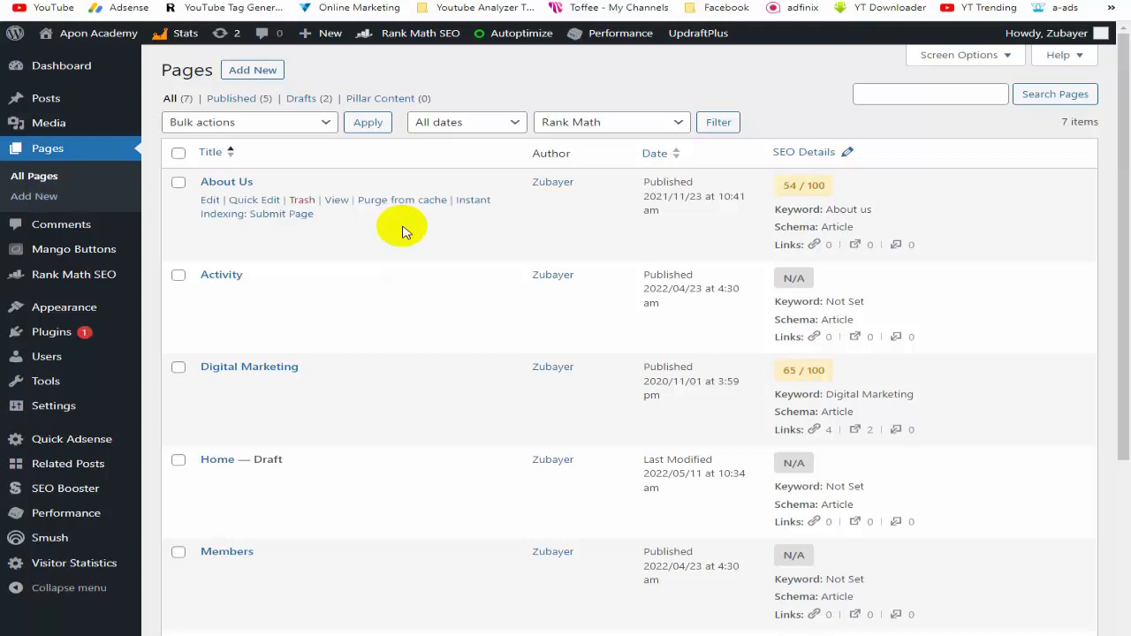
# Step: In WordPress, check the existing pages of the Apon Academy site and add a new page titled "Privacy Policy"
pyautogui.scroll(-3, 327, 371)
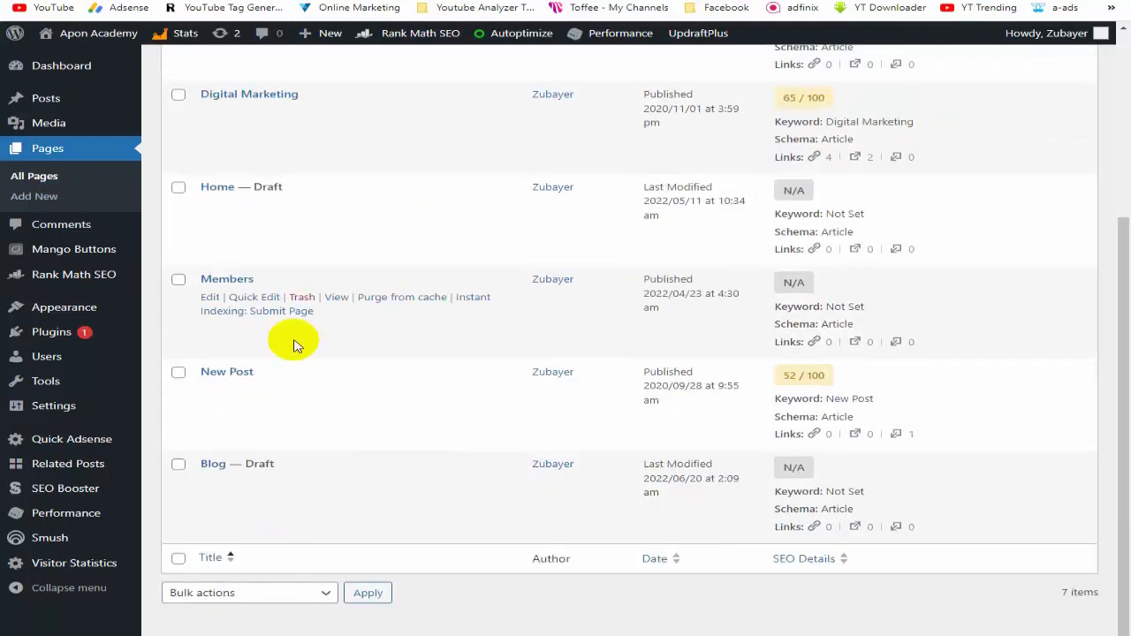
pyautogui.scroll(3, 301, 258)
pyautogui.scroll(1, 304, 252)
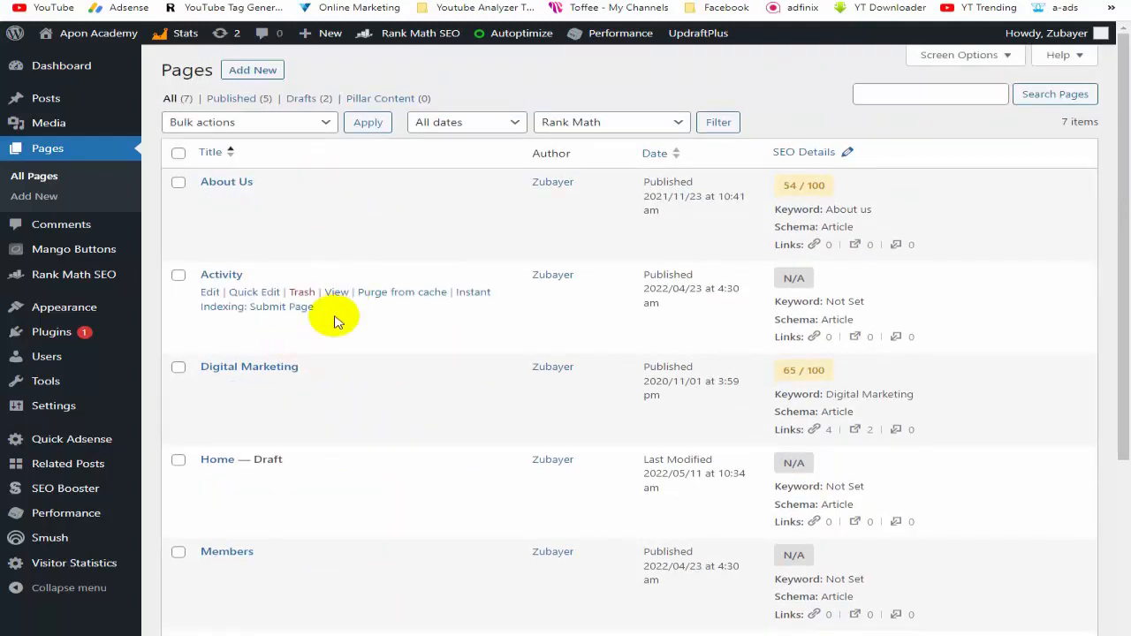
pyautogui.scroll(-3, 329, 318)
pyautogui.scroll(3, 332, 314)
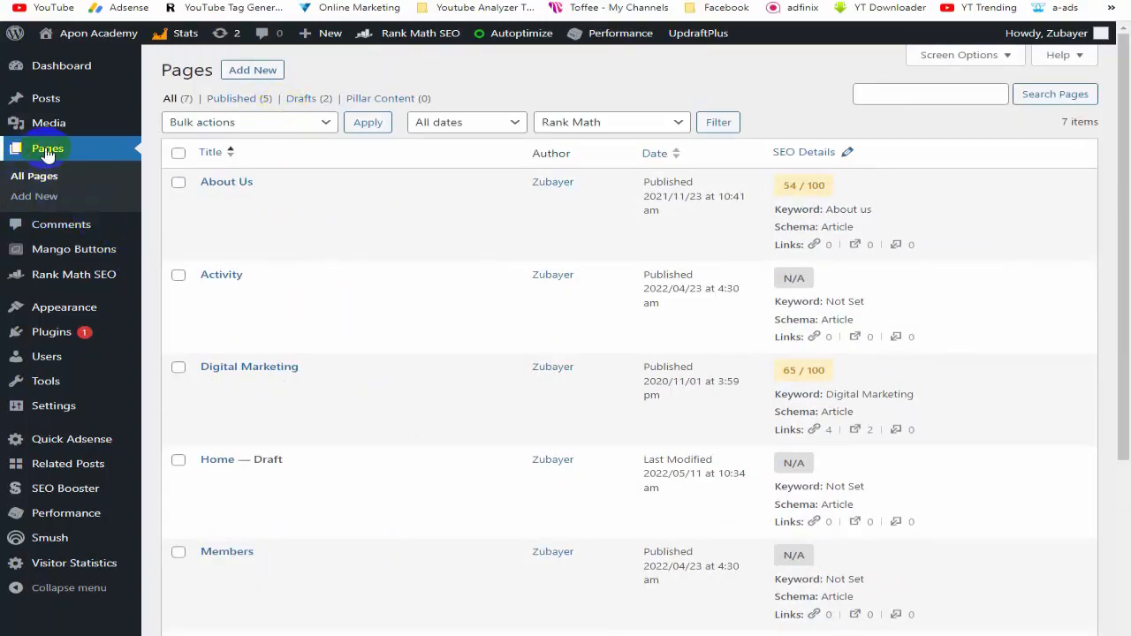
pyautogui.click(256, 70)
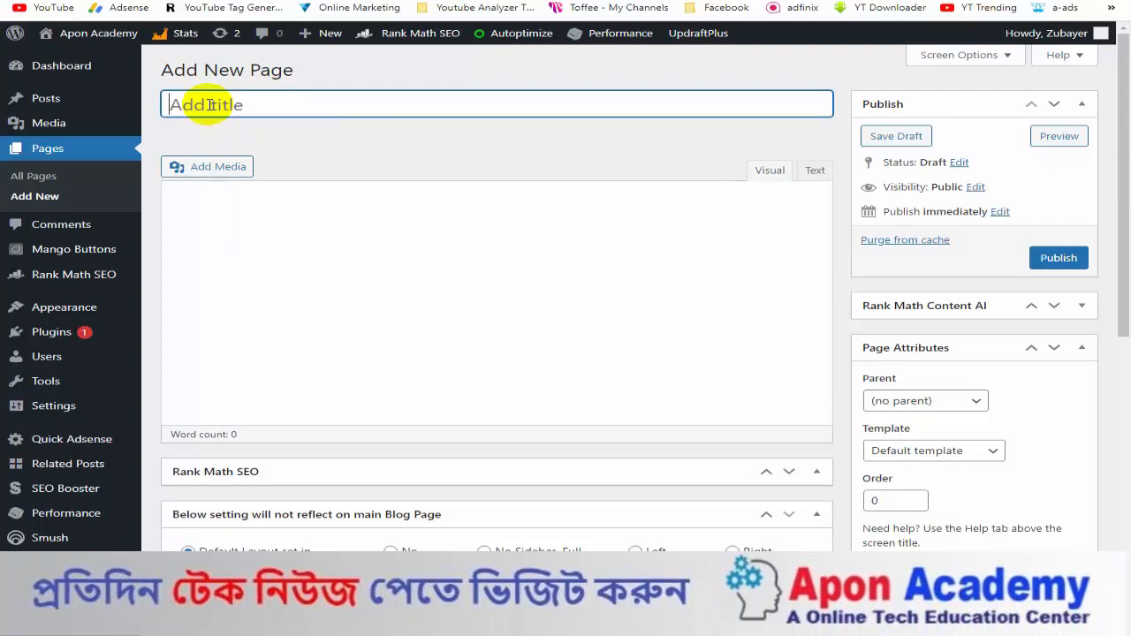
pyautogui.write('Privacy Policy')
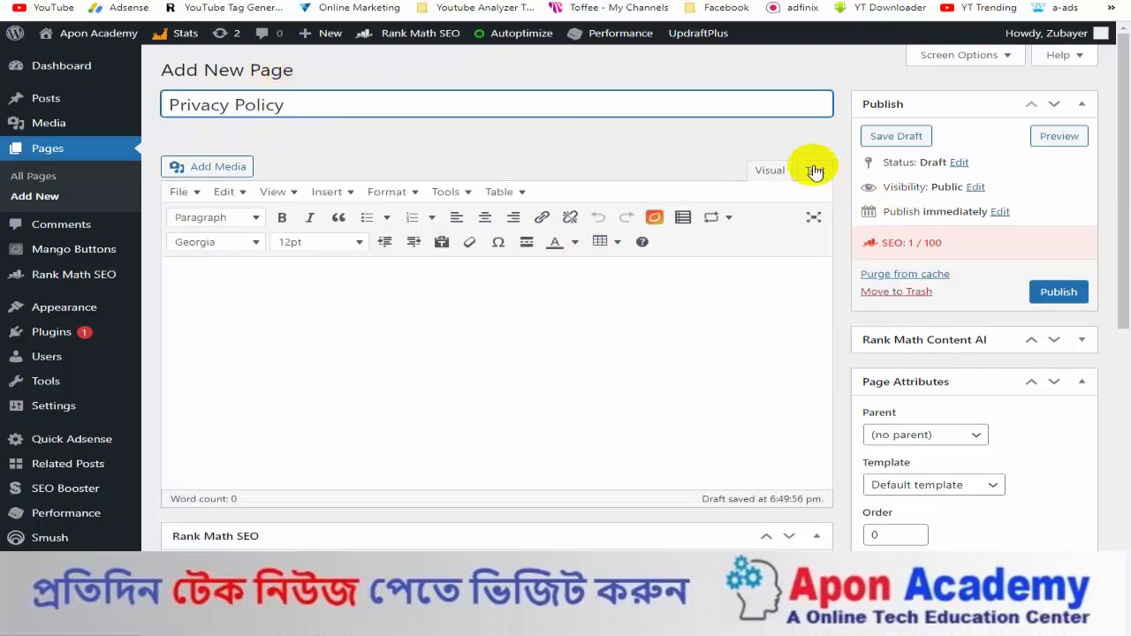
# Step: Paste the copied privacy policy HTML into the new page's body in Text mode
pyautogui.click(814, 174)
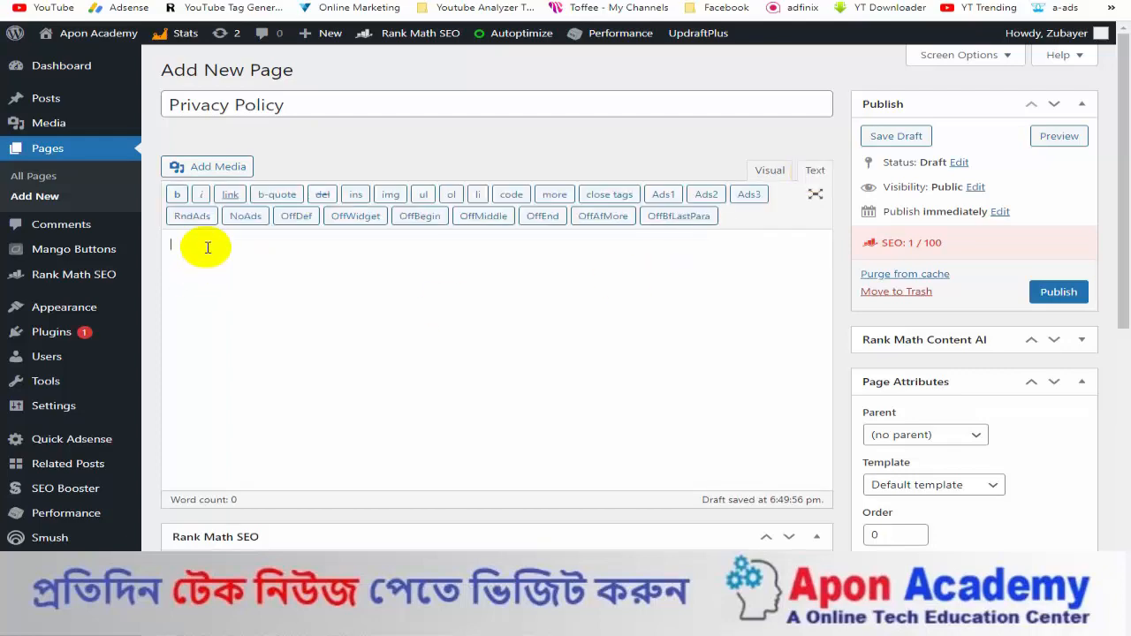
pyautogui.hotkey('ctrl', 'v')
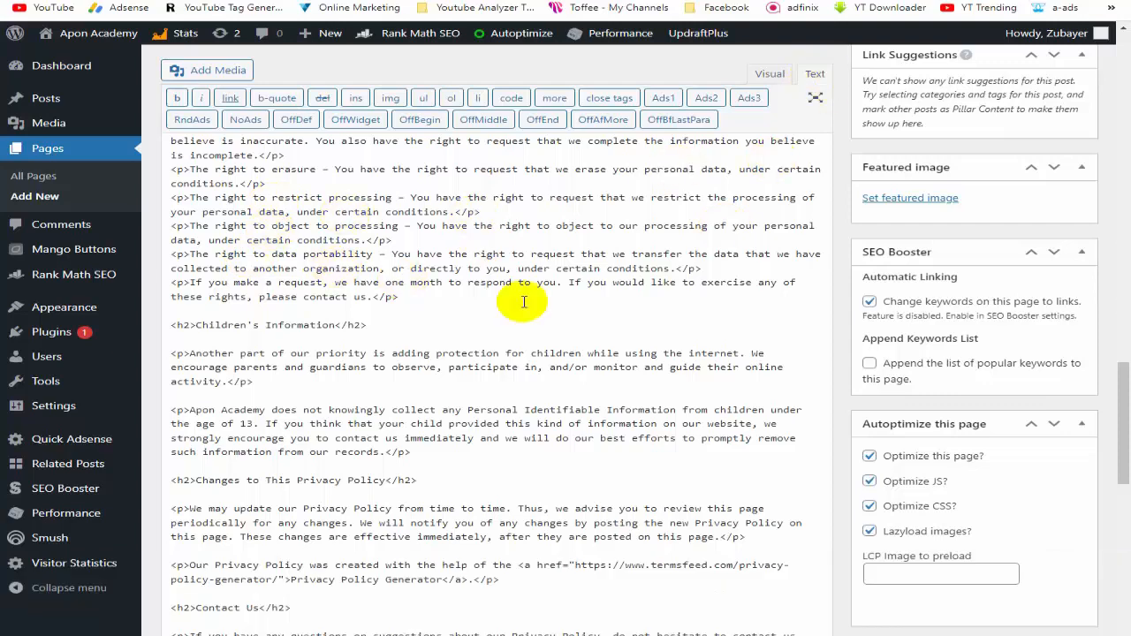
pyautogui.scroll(15, 522, 303)
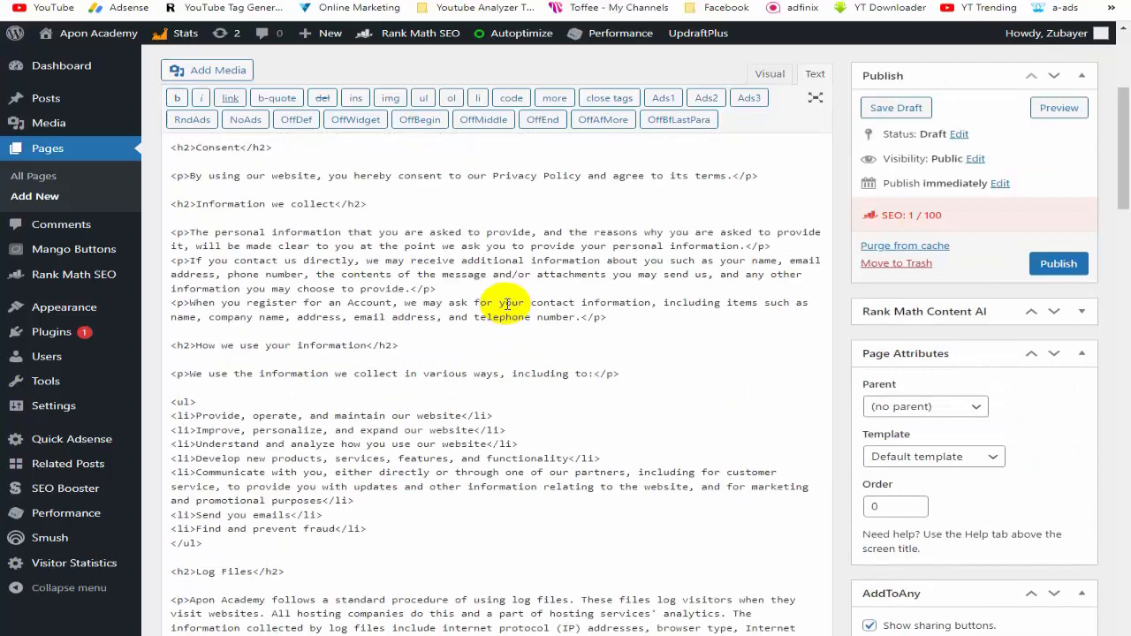
pyautogui.scroll(4, 508, 303)
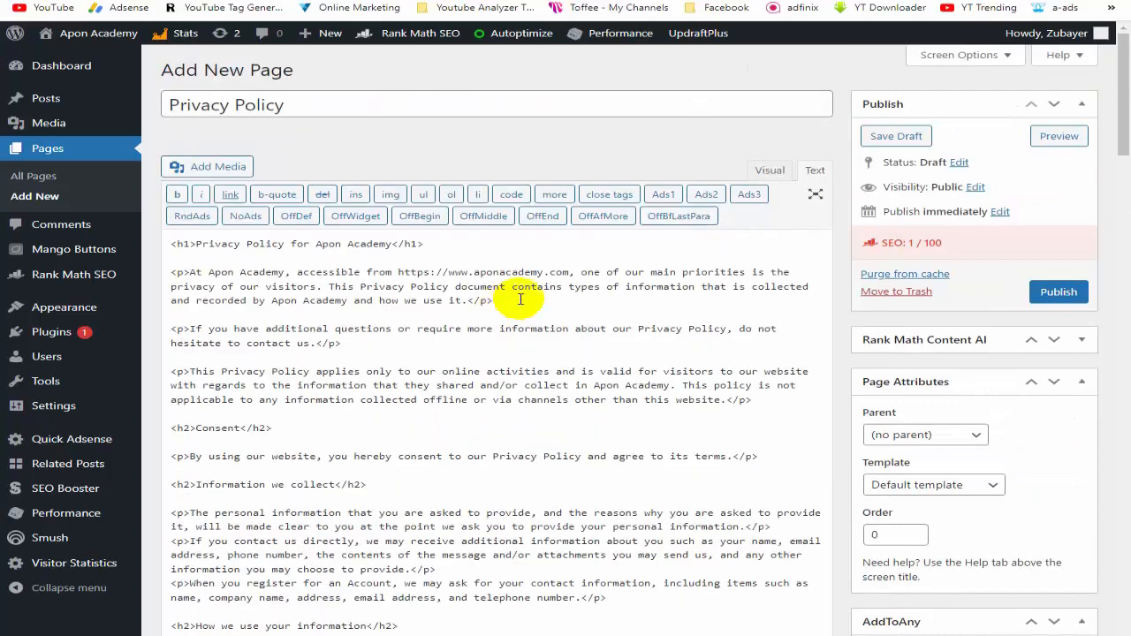
# Step: Switch the page body to Visual mode and check the formatted headings, paragraphs, lists and links of the whole policy
pyautogui.click(770, 172)
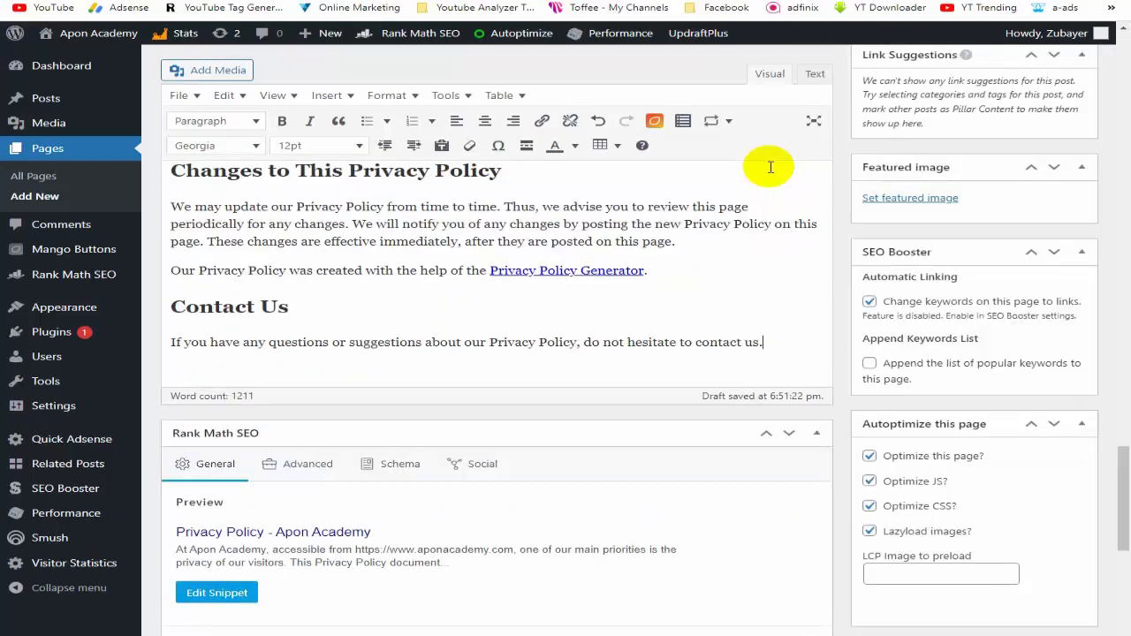
pyautogui.scroll(15, 325, 330)
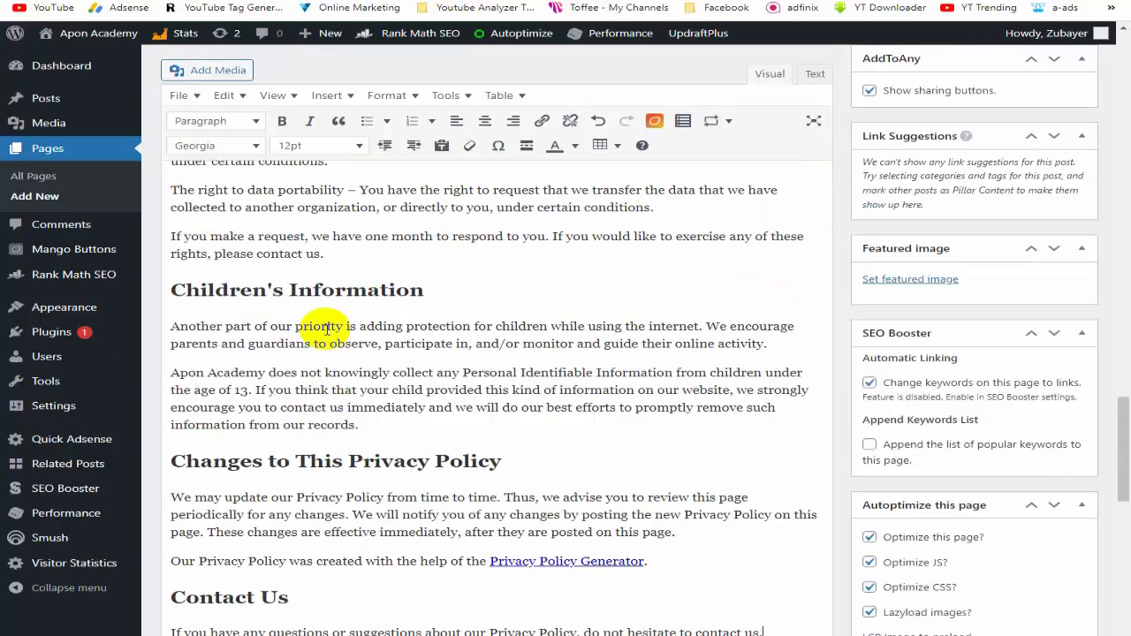
pyautogui.scroll(15, 326, 329)
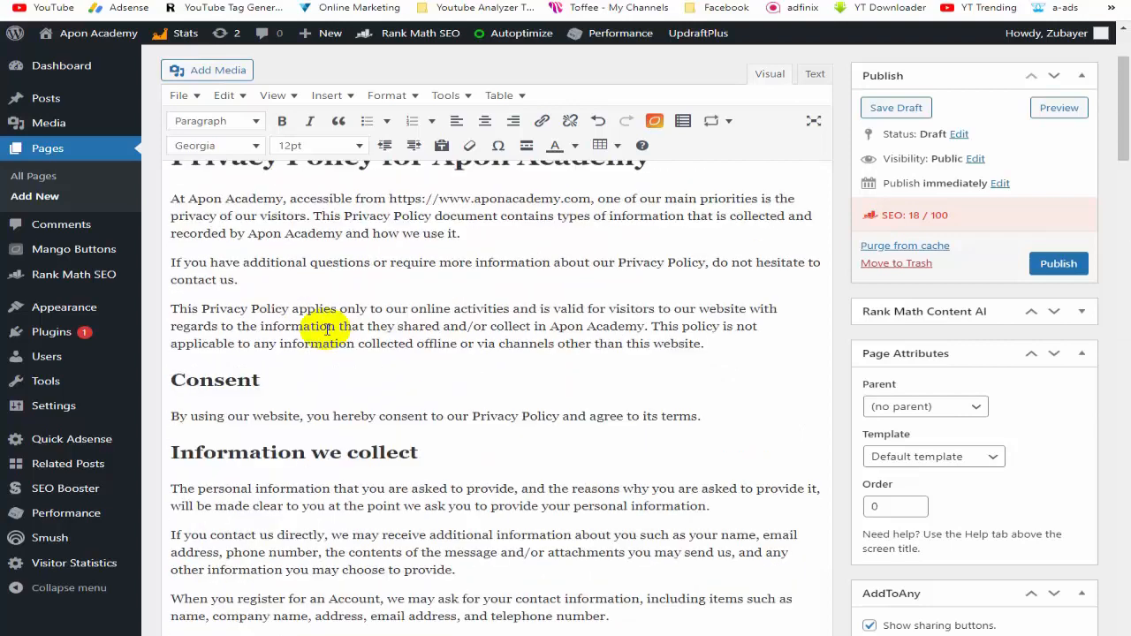
pyautogui.scroll(5, 326, 329)
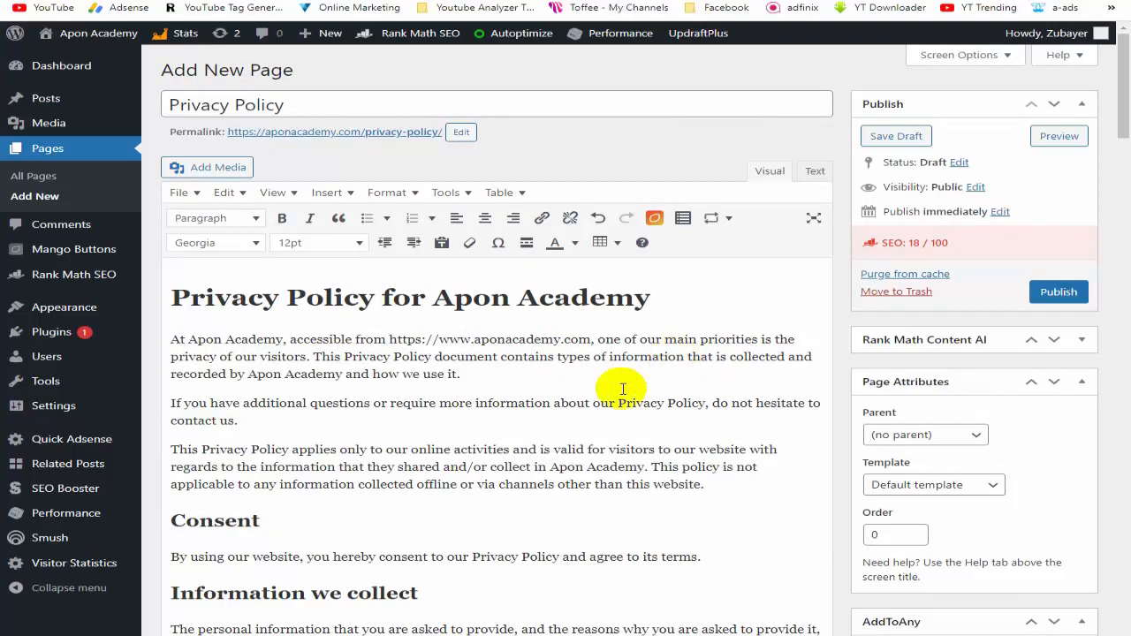
pyautogui.scroll(-3, 707, 398)
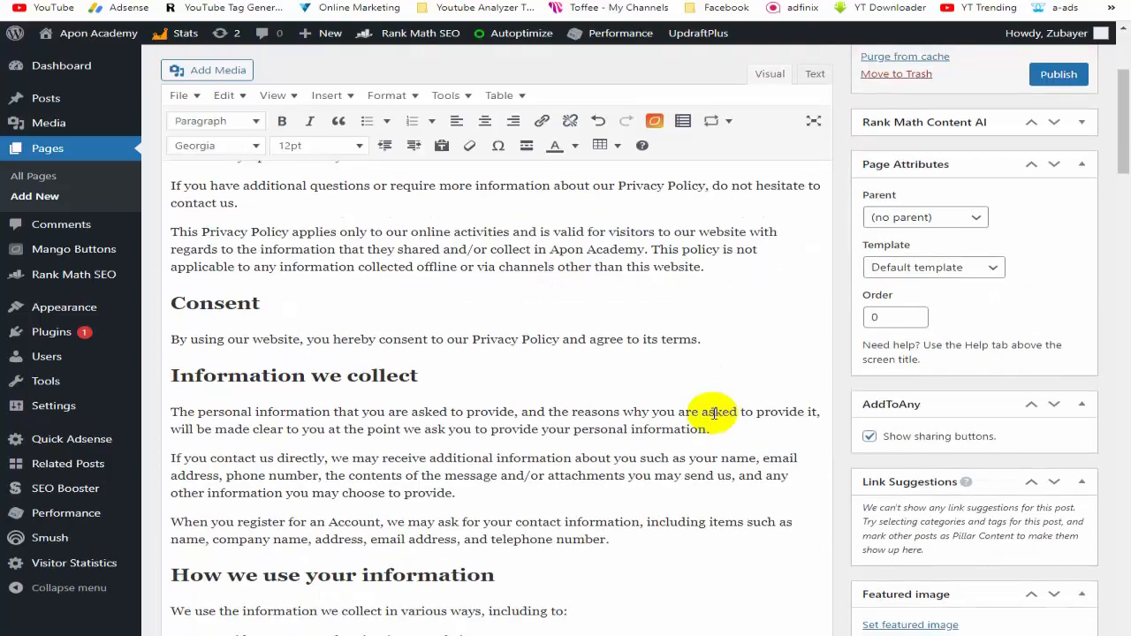
pyautogui.scroll(-2, 714, 412)
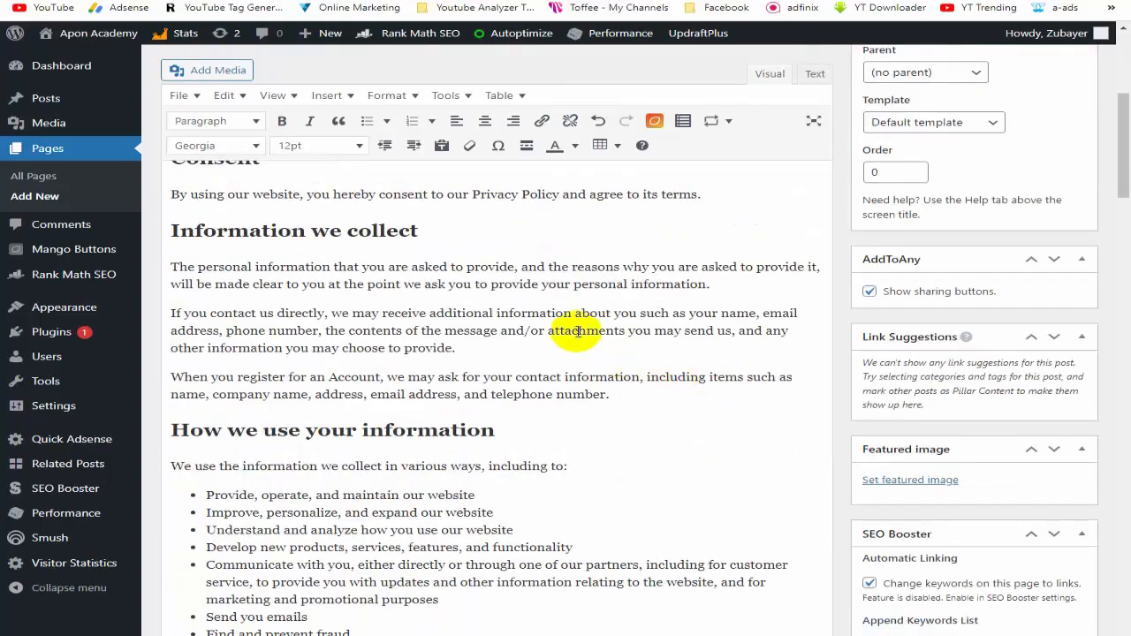
pyautogui.scroll(-4, 581, 343)
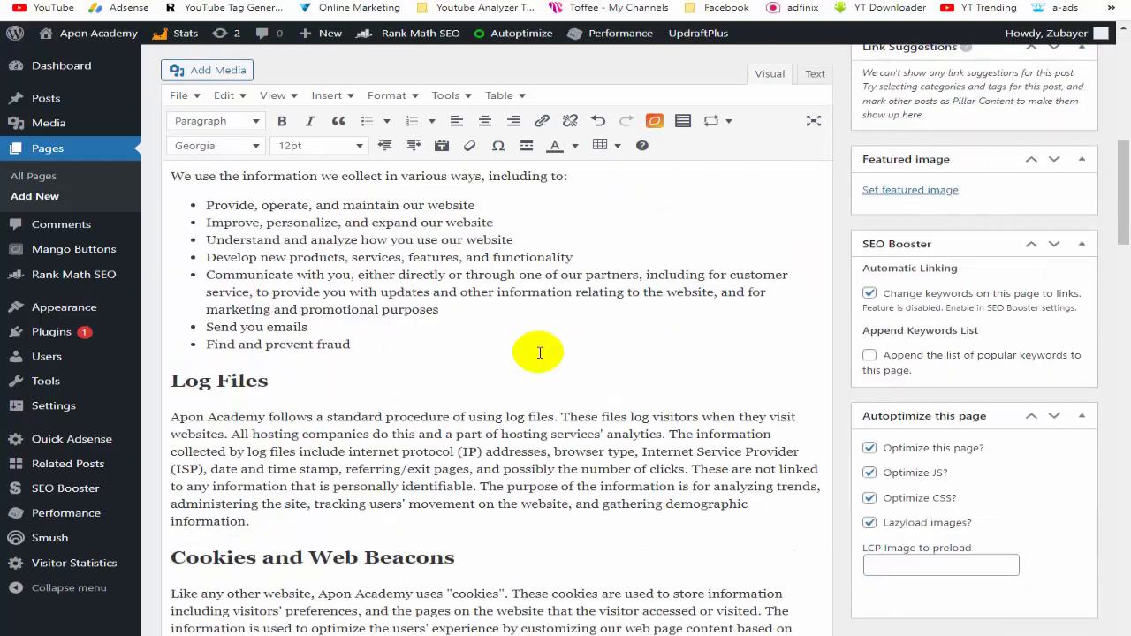
pyautogui.scroll(-5, 540, 352)
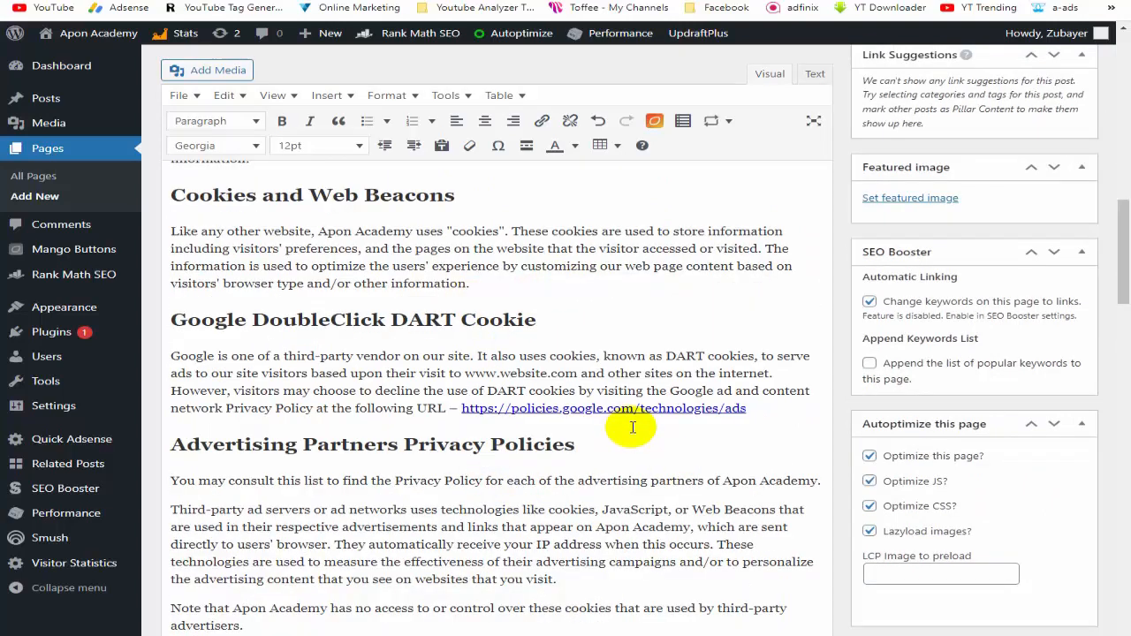
pyautogui.scroll(-10, 633, 428)
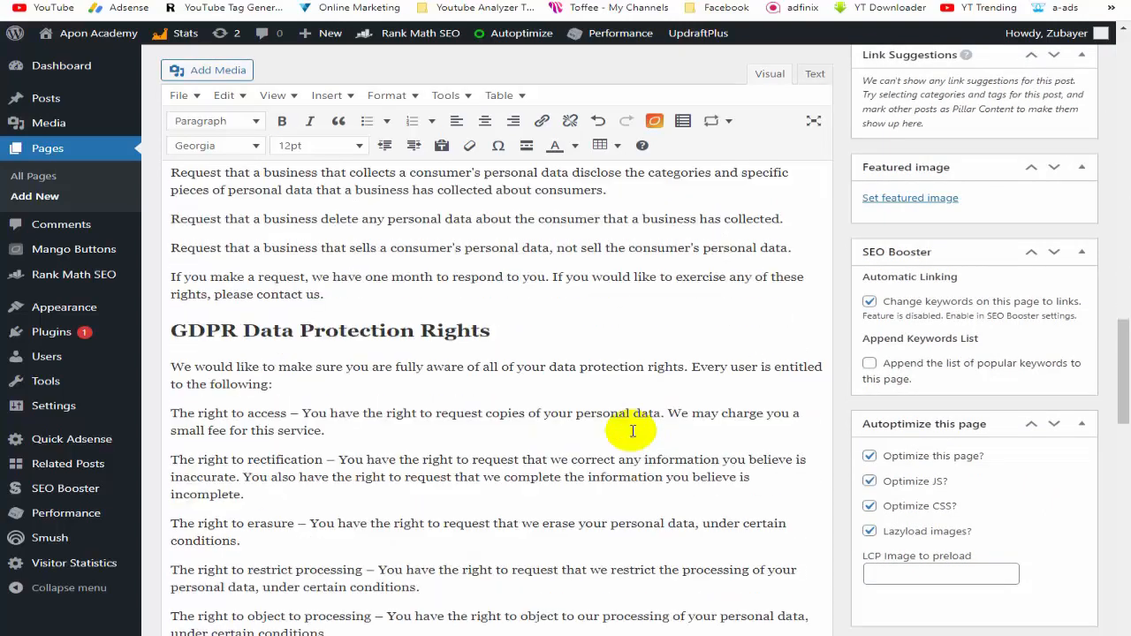
pyautogui.scroll(-8, 633, 431)
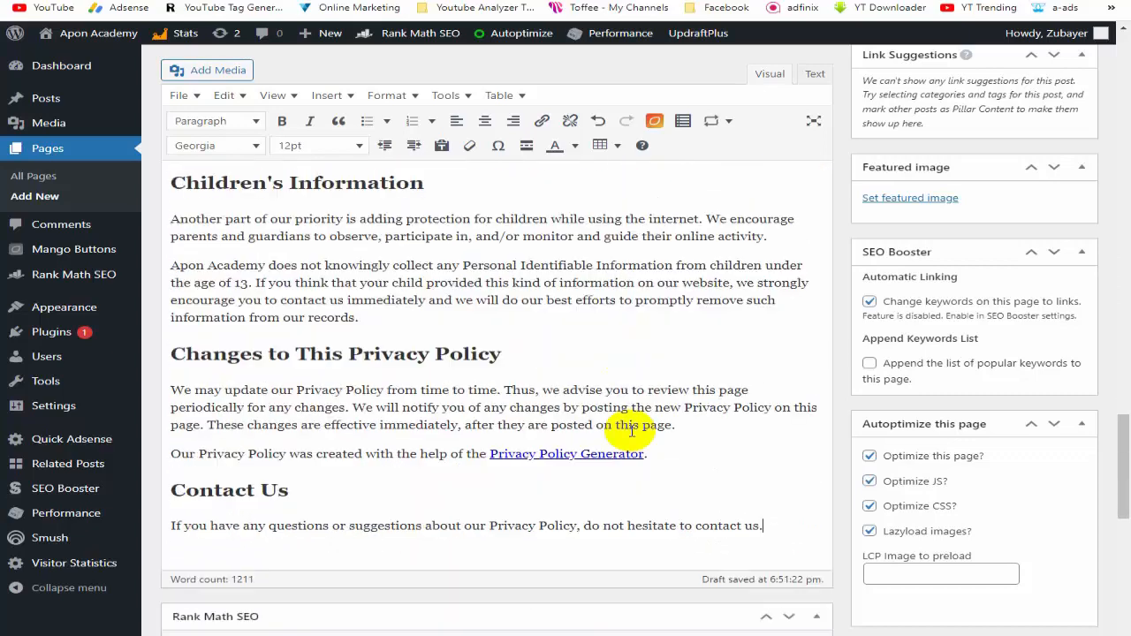
pyautogui.scroll(-2, 572, 457)
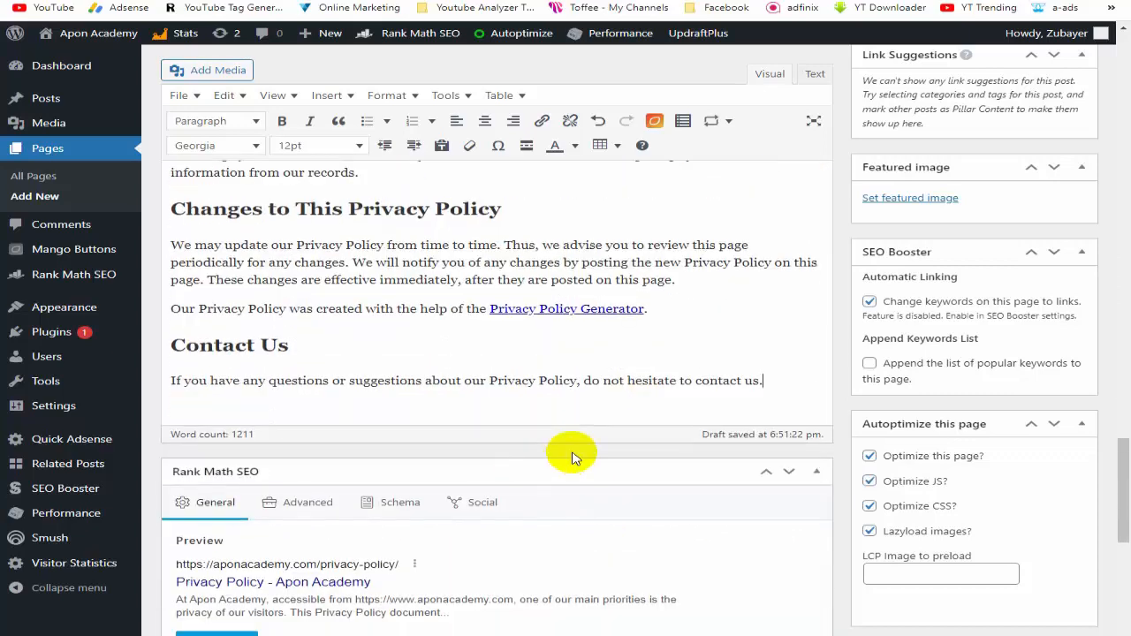
pyautogui.scroll(15, 610, 422)
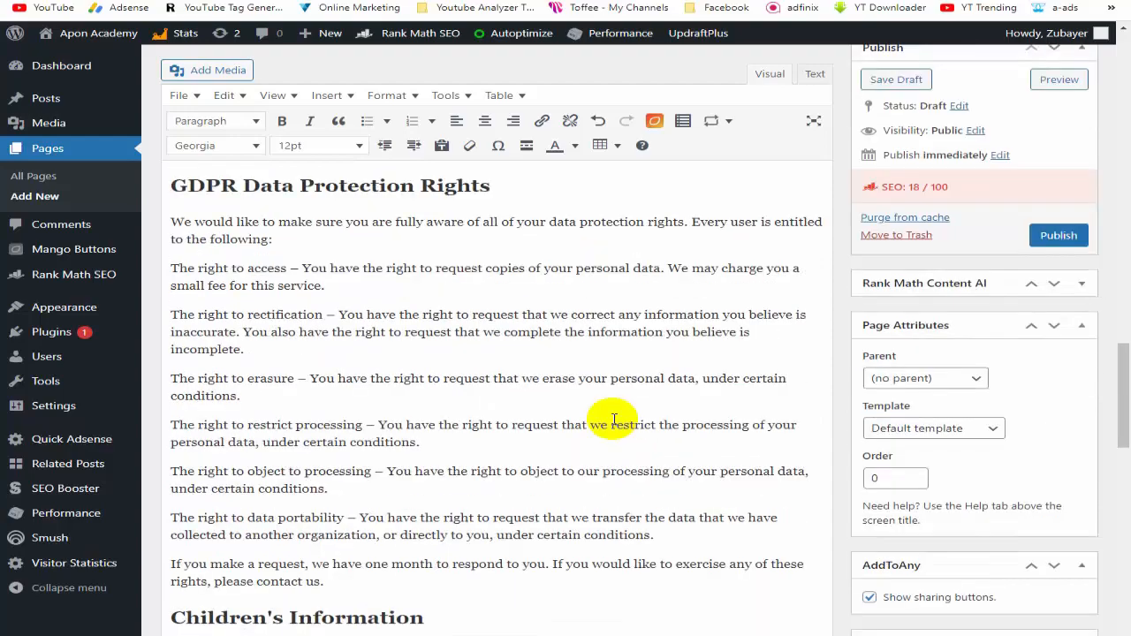
pyautogui.scroll(15, 613, 421)
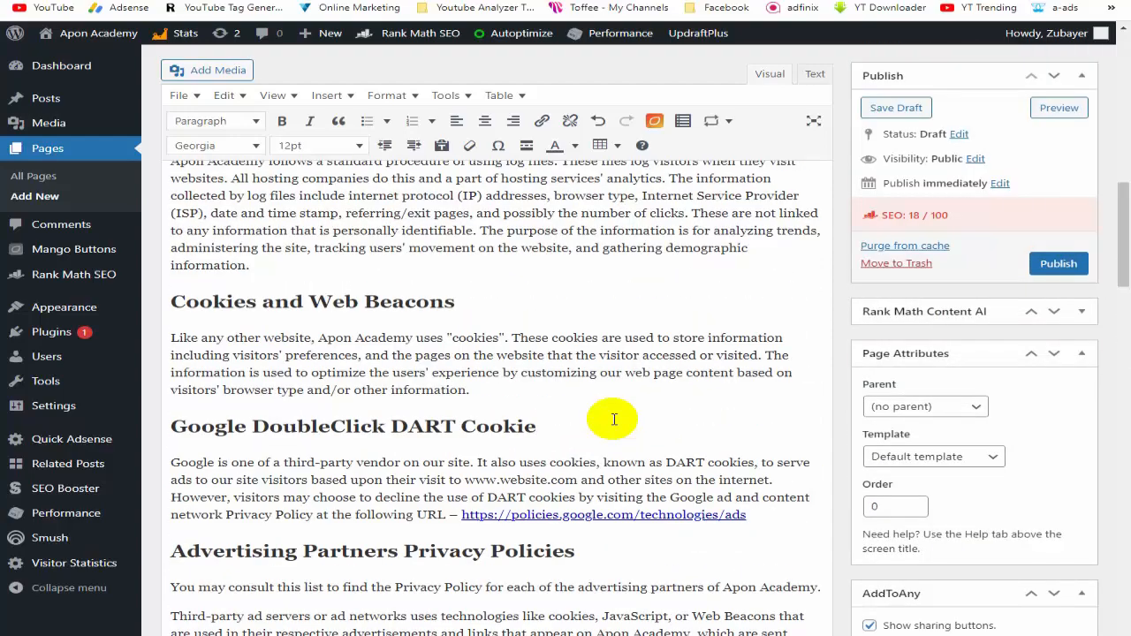
# Step: Copy the page title and set "Privacy Policy" as the page's Rank Math focus keyword
pyautogui.scroll(3, 614, 419)
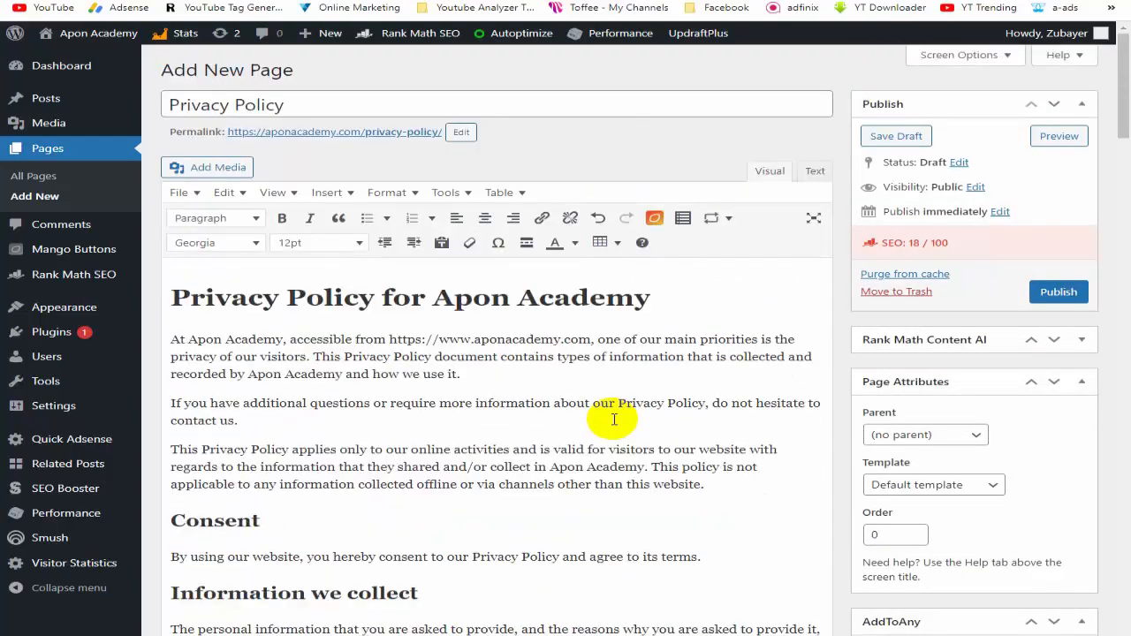
pyautogui.moveTo(283, 104); pyautogui.dragTo(168, 107)
pyautogui.hotkey('ctrl', 'c')
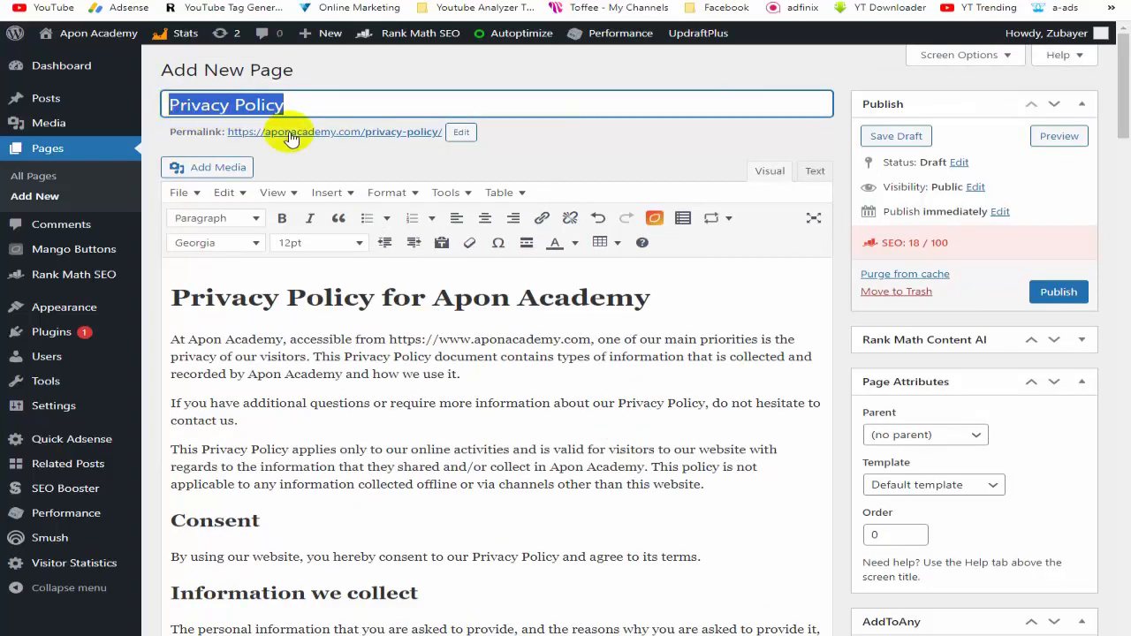
pyautogui.scroll(-15, 770, 292)
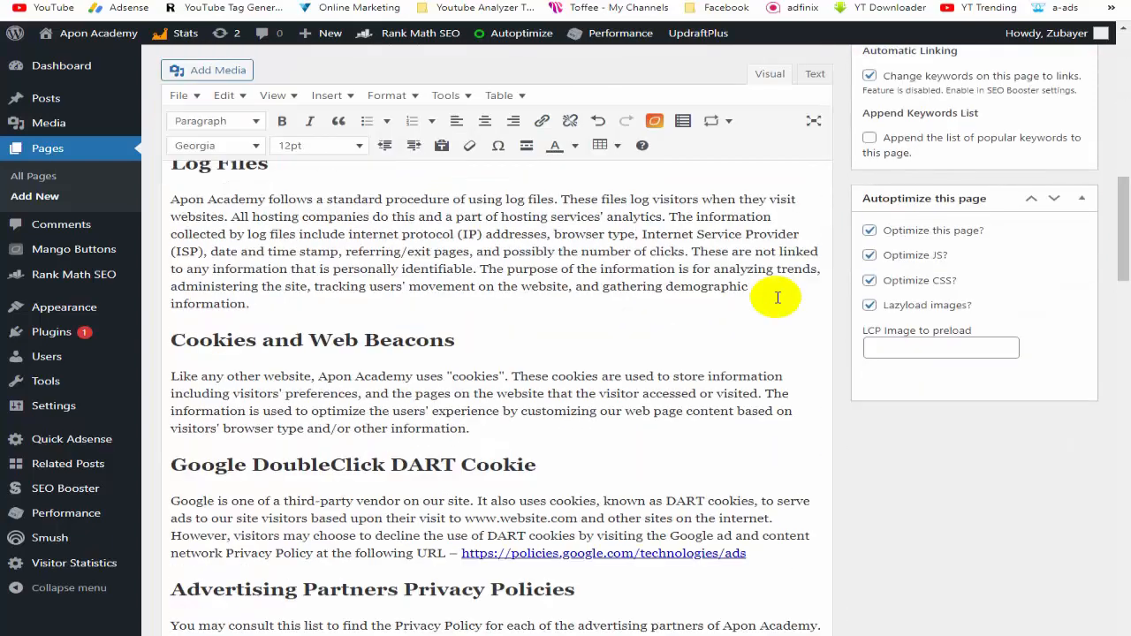
pyautogui.scroll(-10, 530, 389)
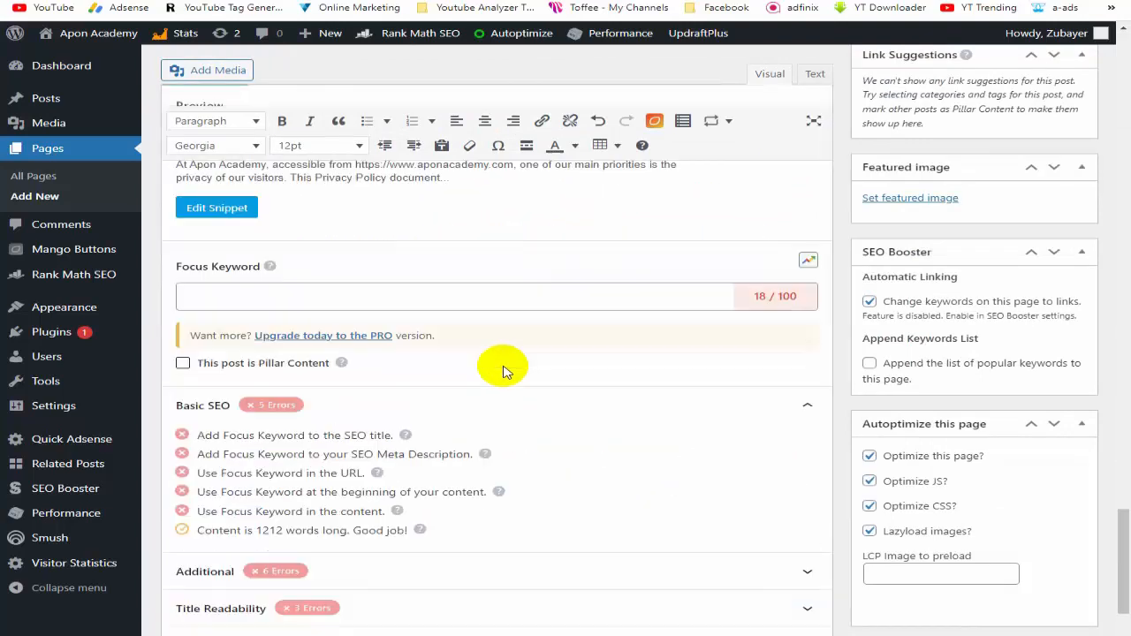
pyautogui.click(283, 293)
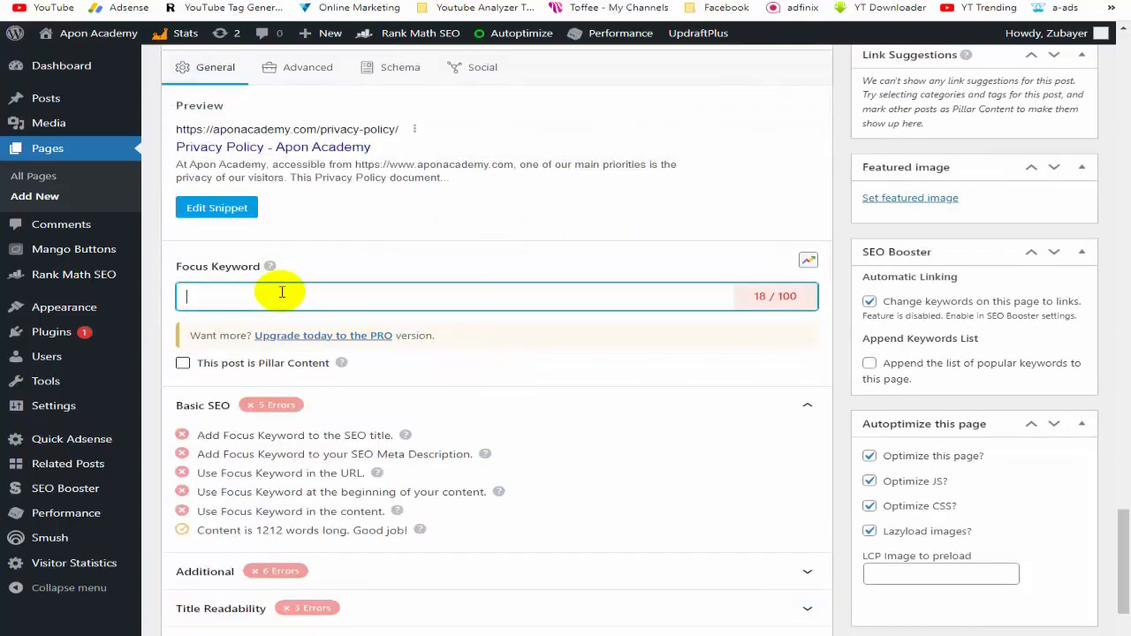
pyautogui.hotkey('ctrl', 'v')
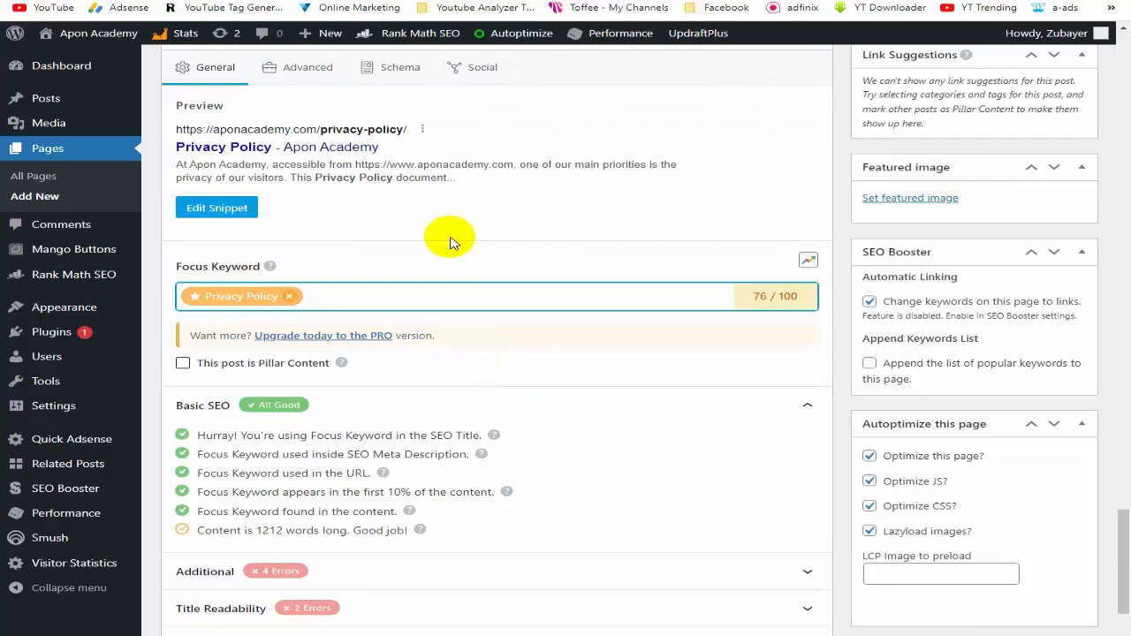
pyautogui.click(450, 243)
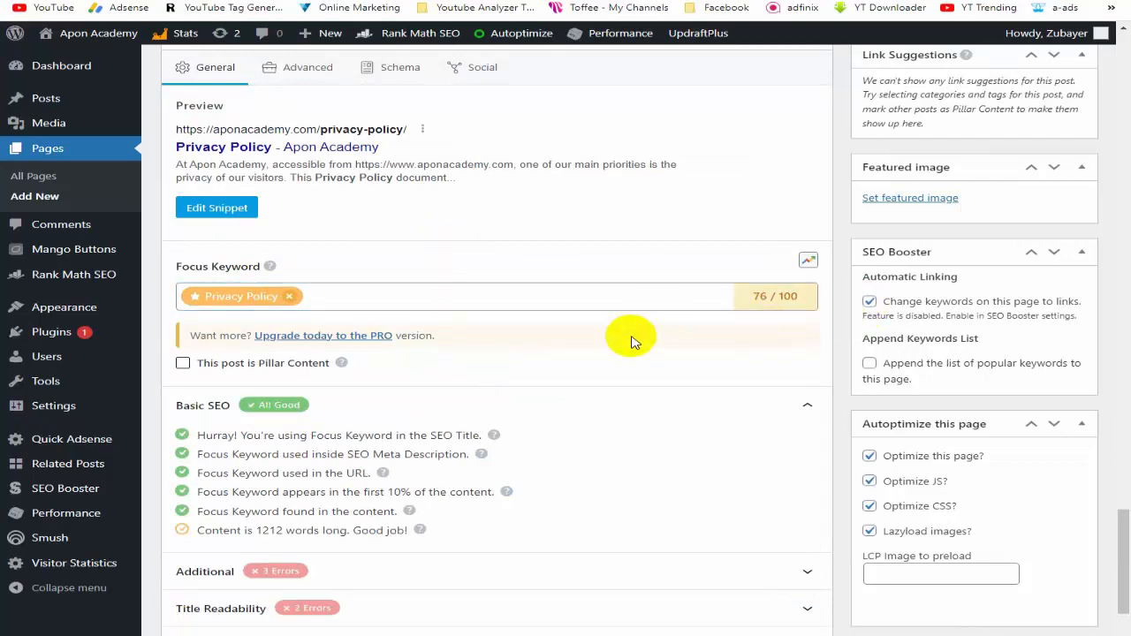
# Step: Publish the Privacy Policy page and view it on the live Apon Academy site
pyautogui.scroll(6, 642, 329)
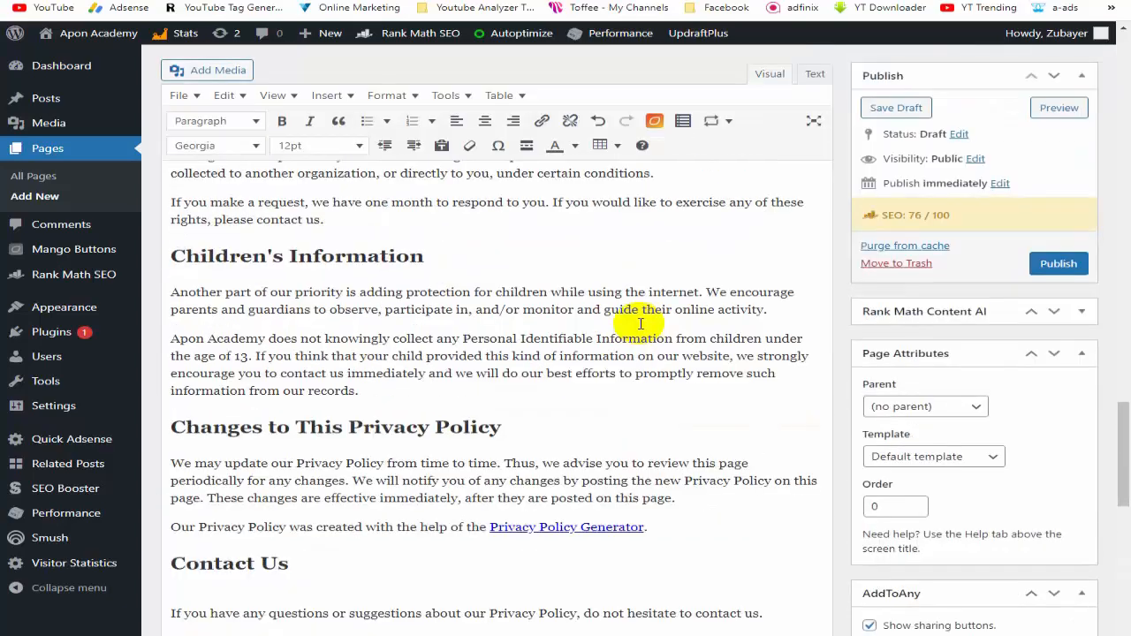
pyautogui.scroll(10, 642, 323)
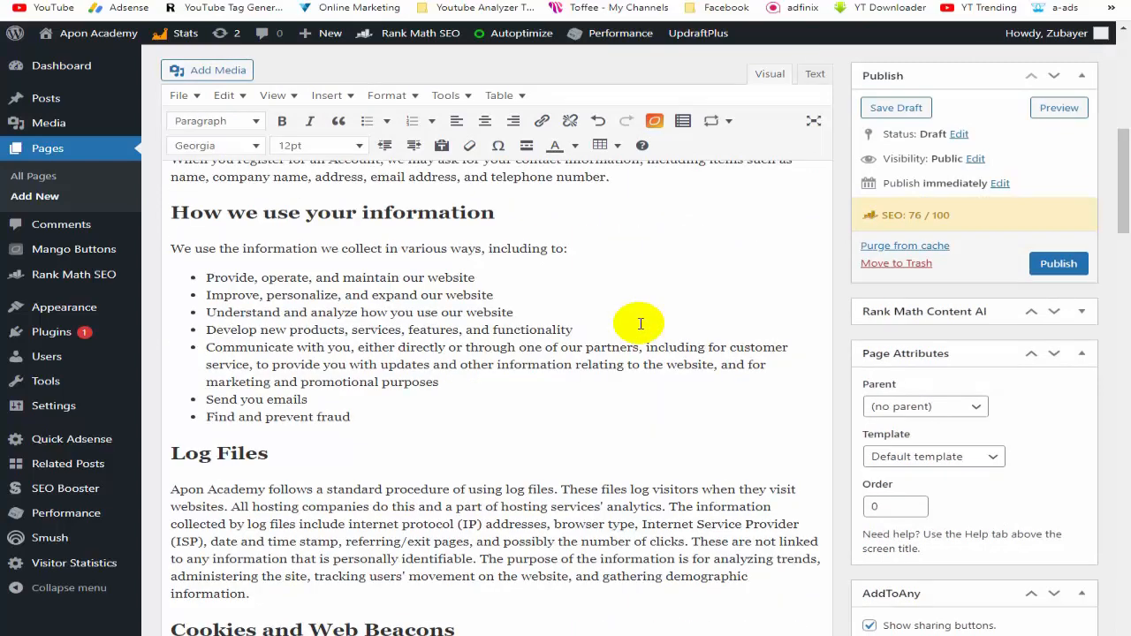
pyautogui.scroll(6, 642, 323)
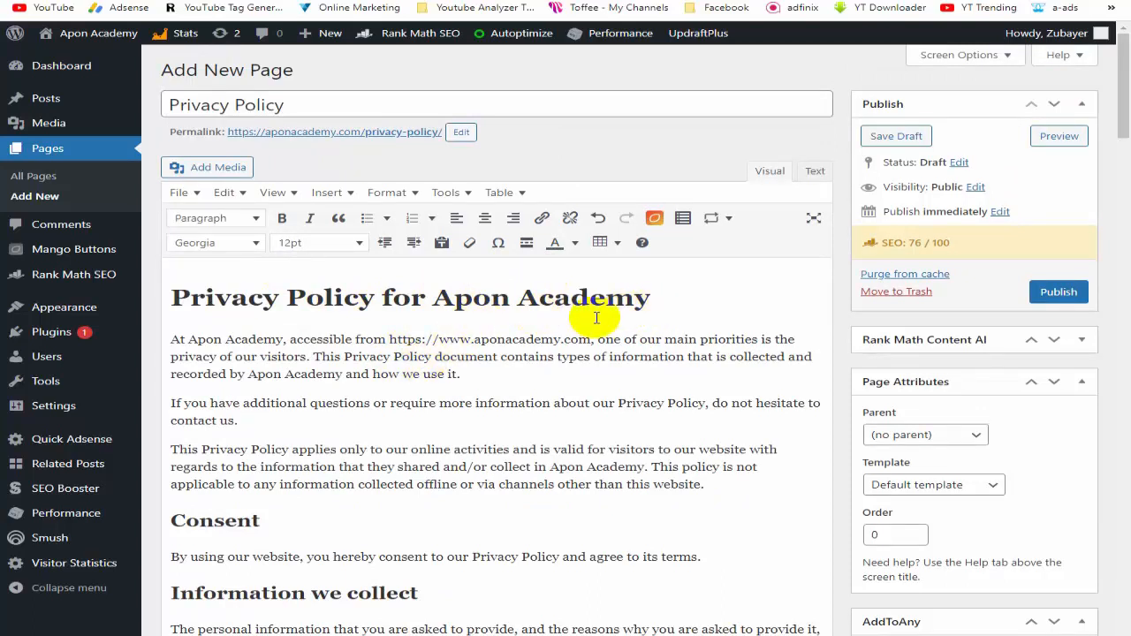
pyautogui.click(1058, 292)
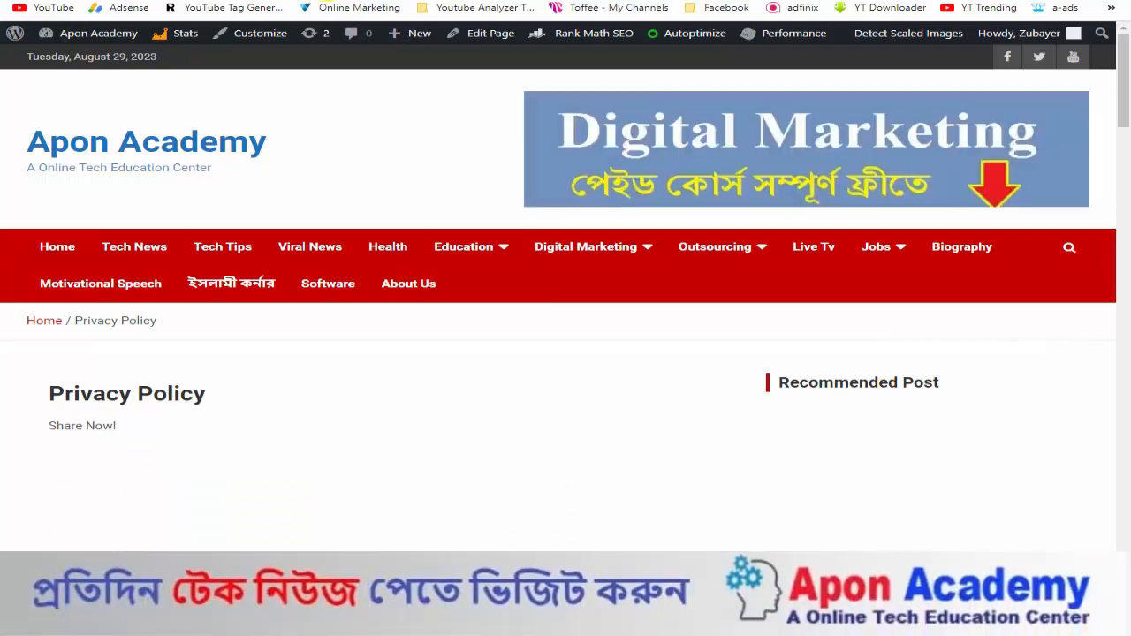
pyautogui.scroll(-2, 537, 328)
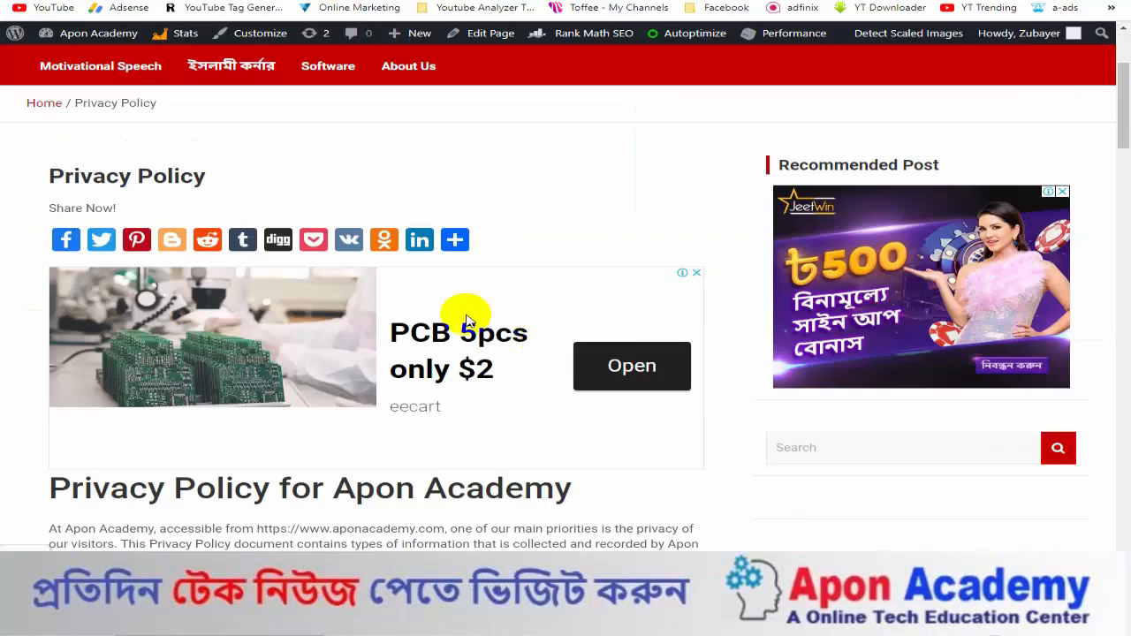
pyautogui.scroll(-4, 467, 321)
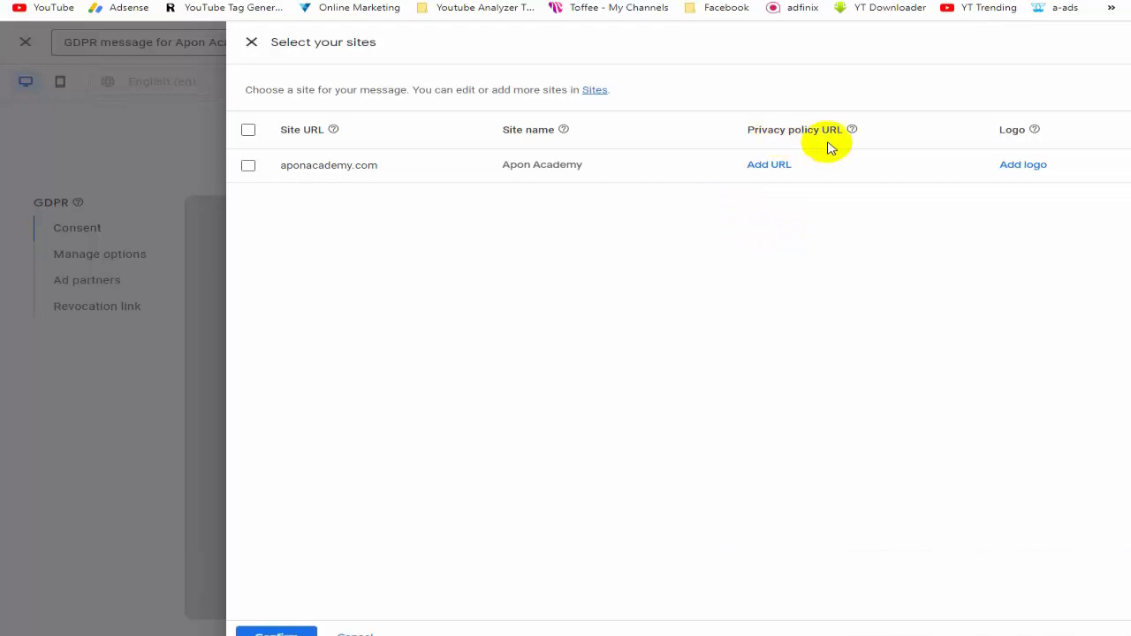
pyautogui.click(770, 167)
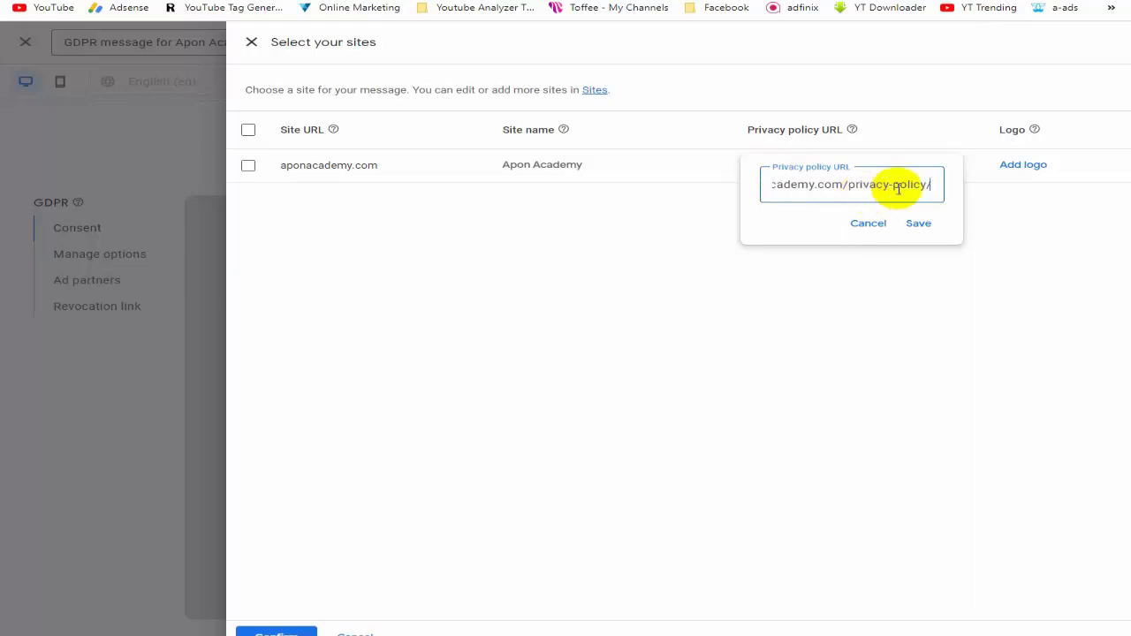
pyautogui.click(919, 225)
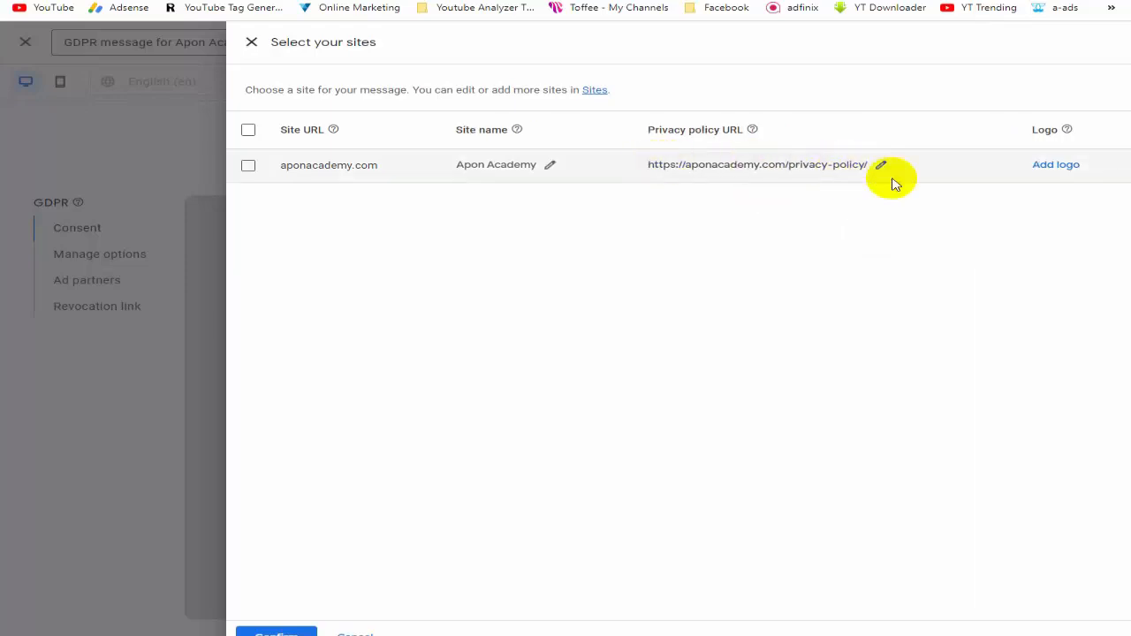
# Step: Upload "apon academy logo youtube video.png" as the aponacademy.com logo and confirm that site for the GDPR message
pyautogui.click(1059, 165)
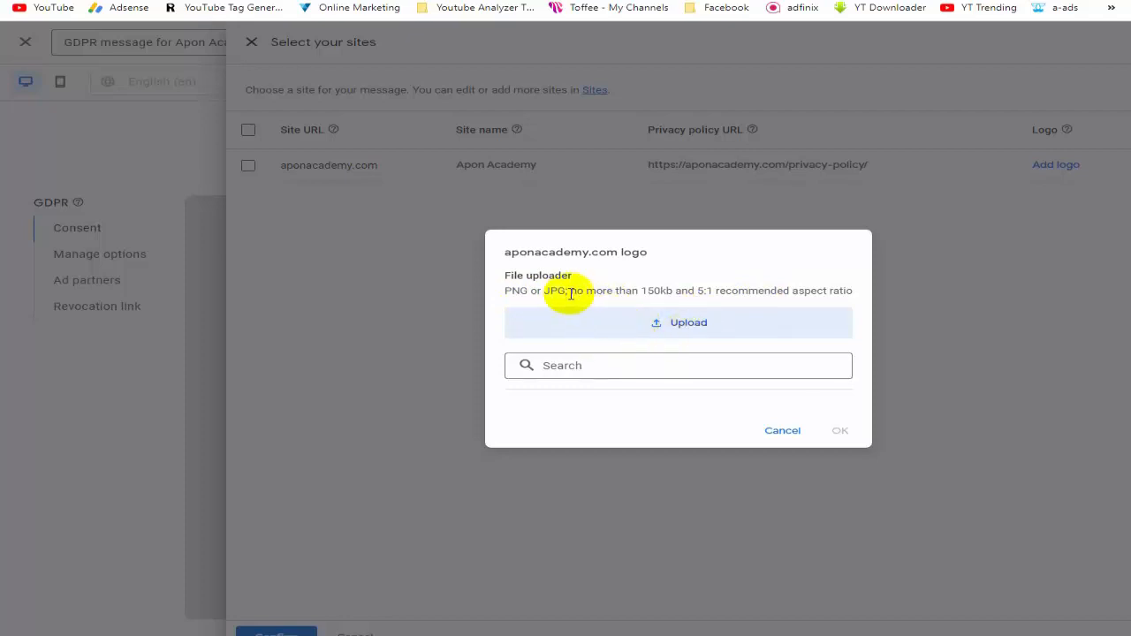
pyautogui.click(688, 324)
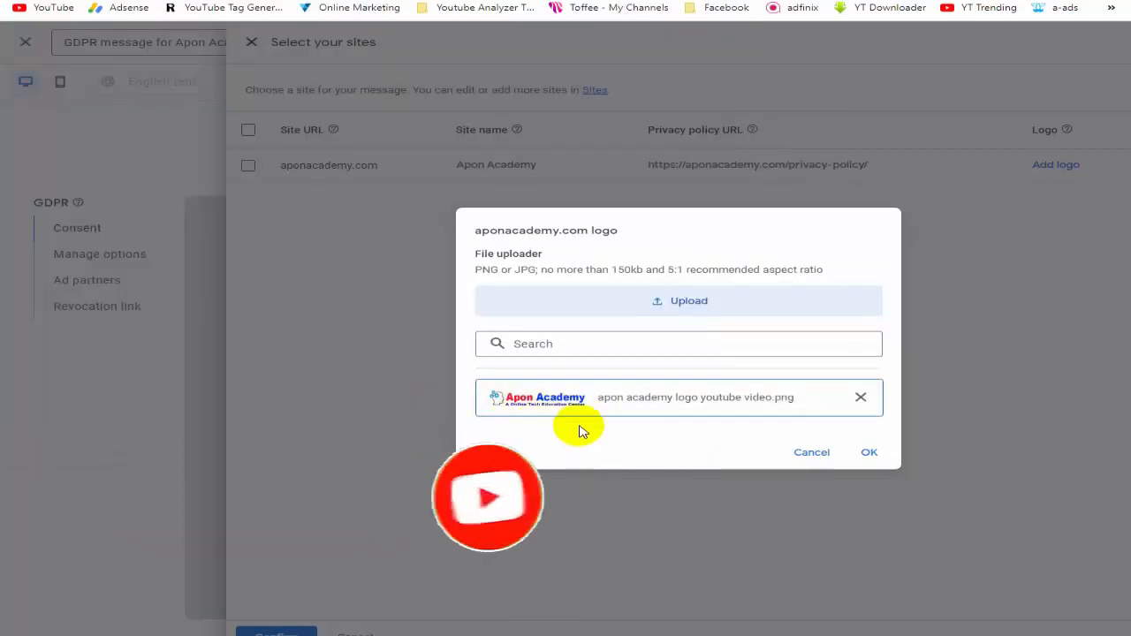
pyautogui.click(869, 453)
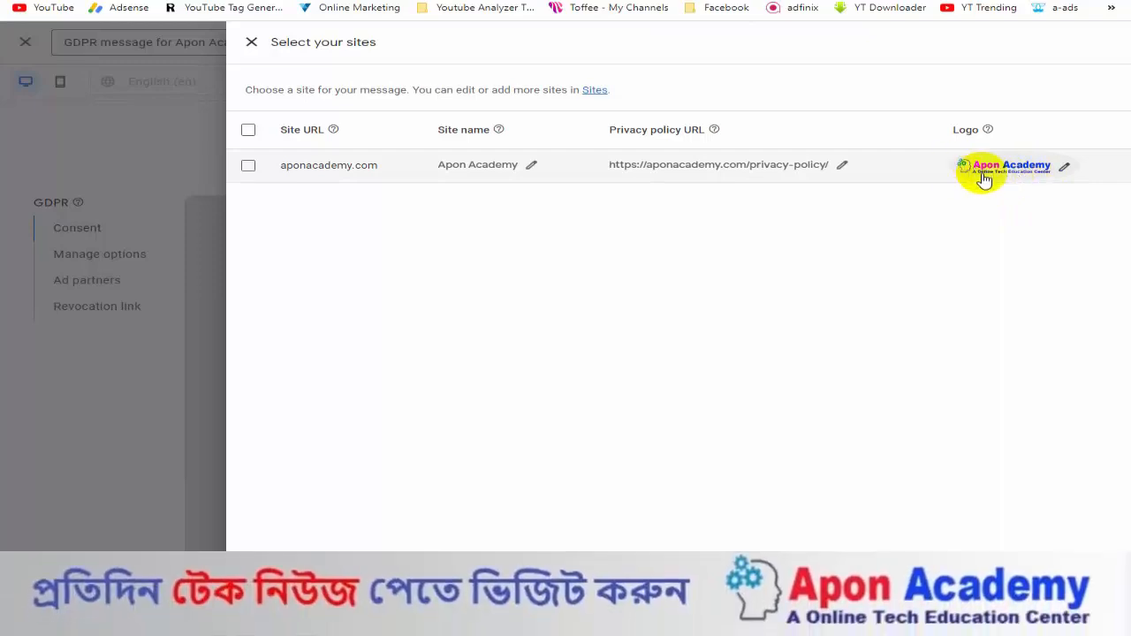
pyautogui.click(248, 166)
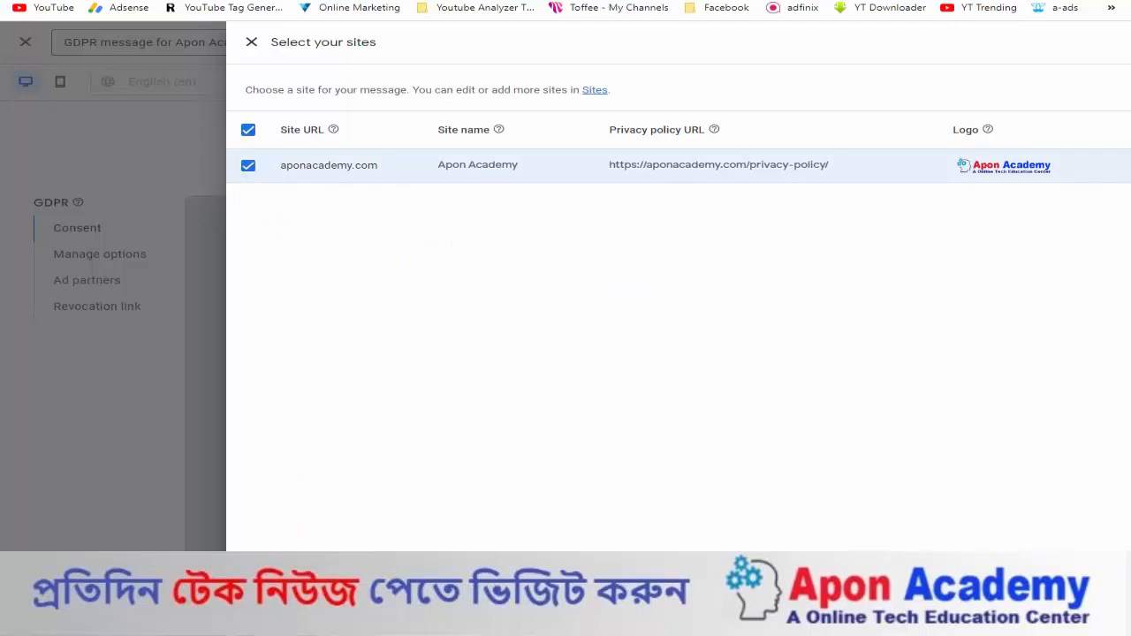
pyautogui.click(309, 576)
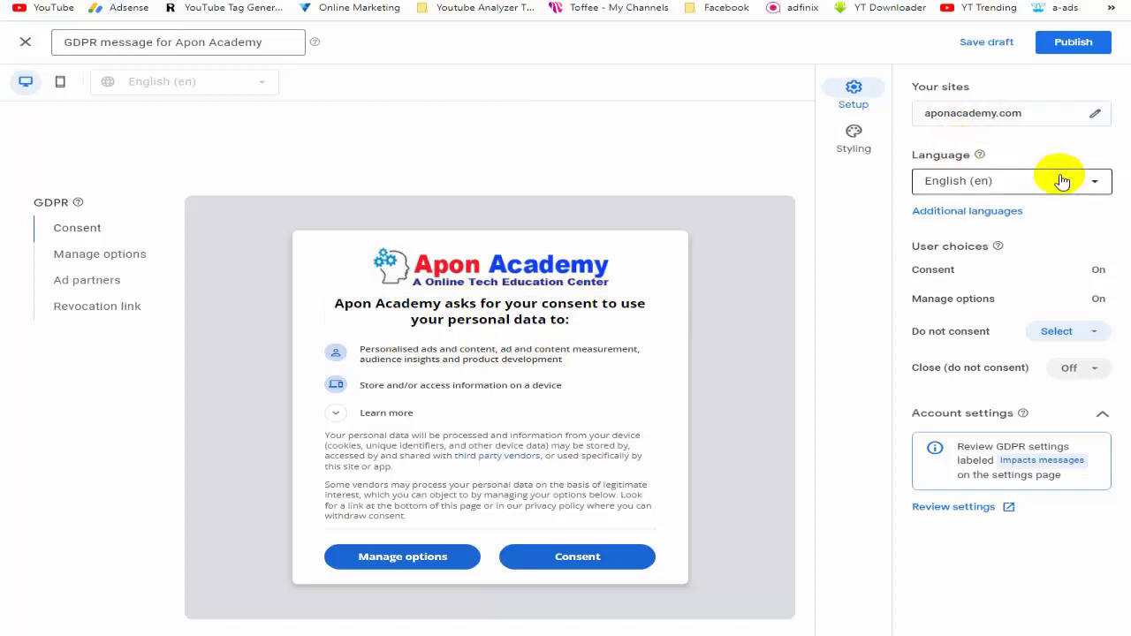
# Step: Examine the list of additional languages available for the GDPR message without selecting any
pyautogui.click(979, 212)
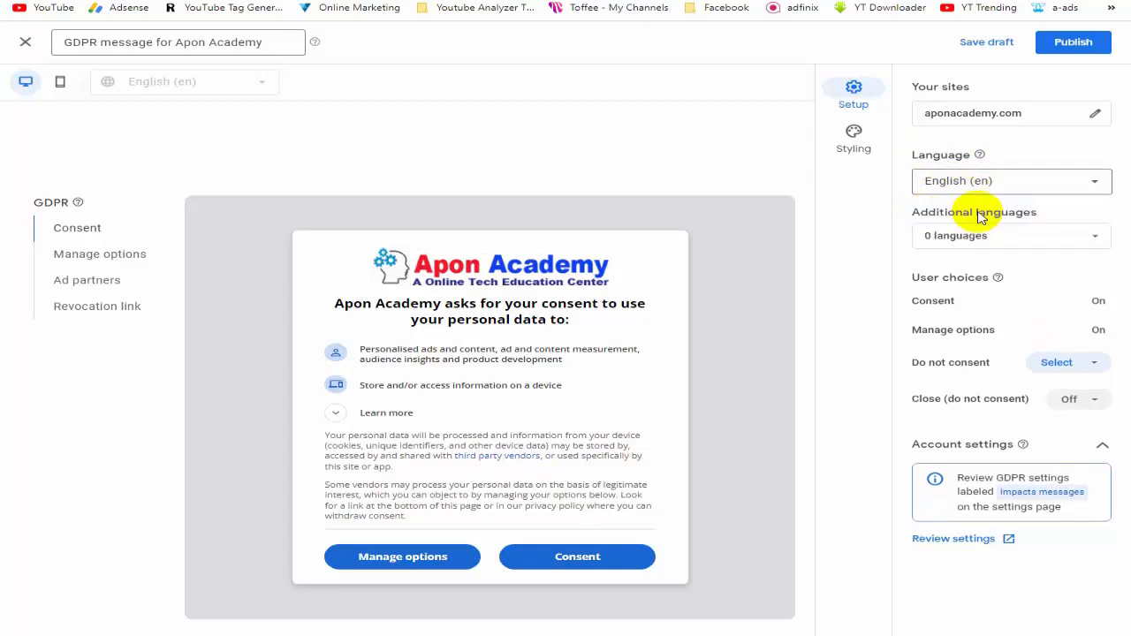
pyautogui.click(1074, 240)
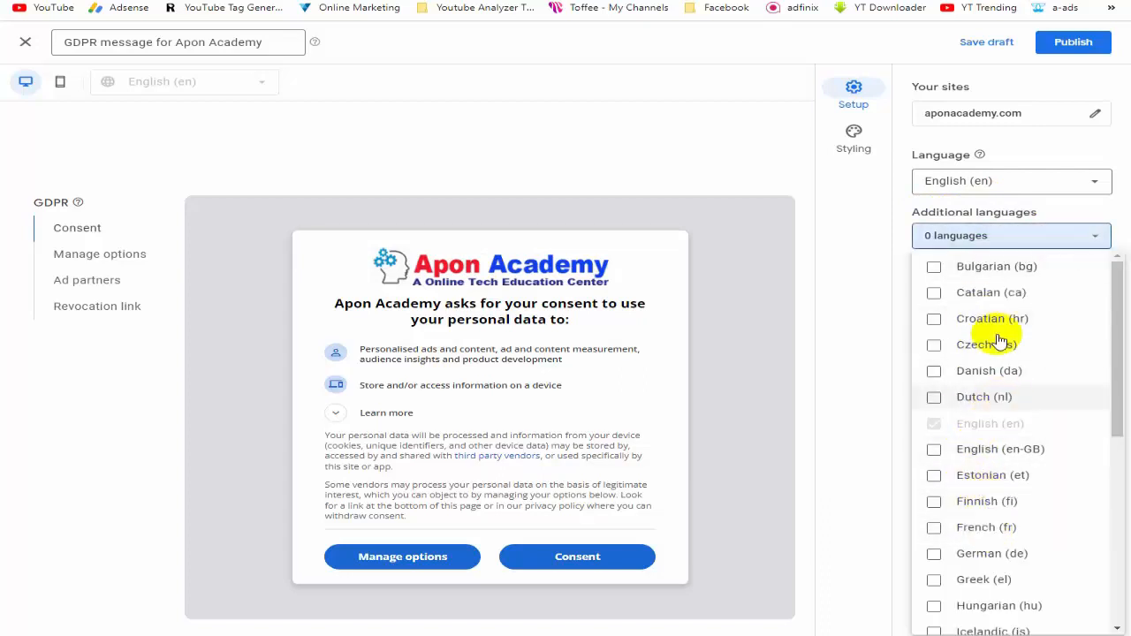
pyautogui.scroll(-4, 999, 334)
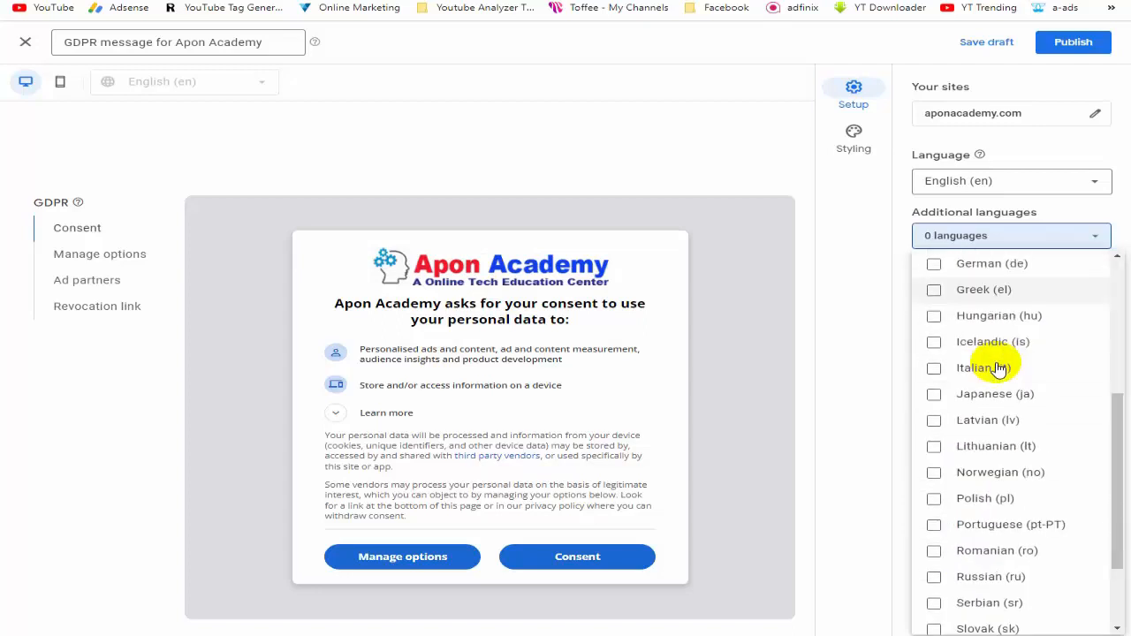
pyautogui.scroll(-2, 996, 368)
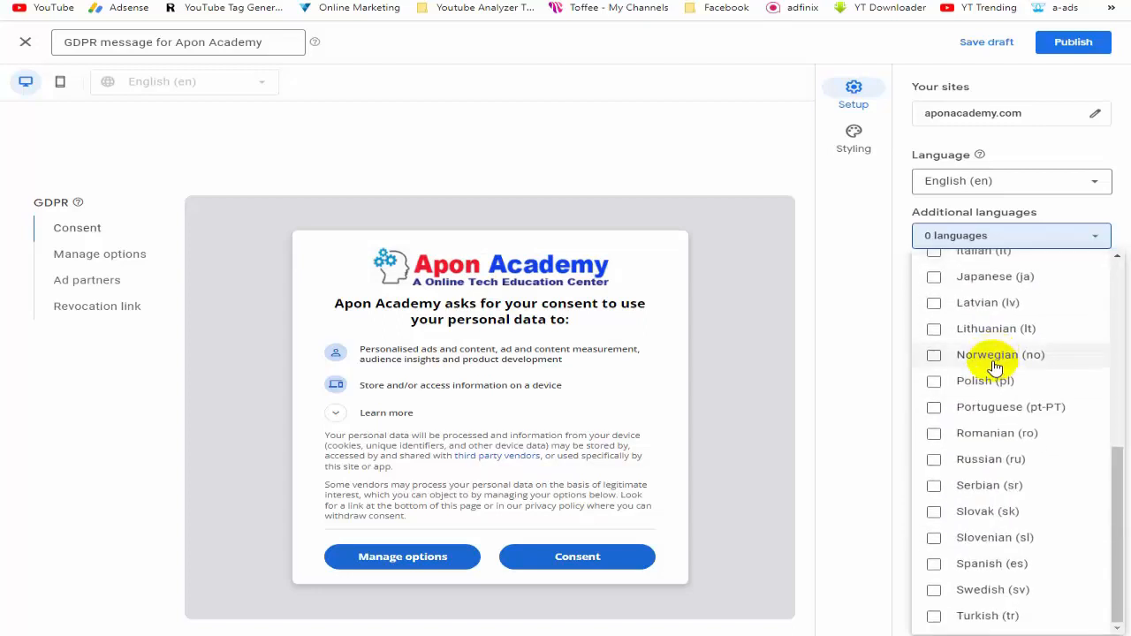
pyautogui.scroll(5, 994, 368)
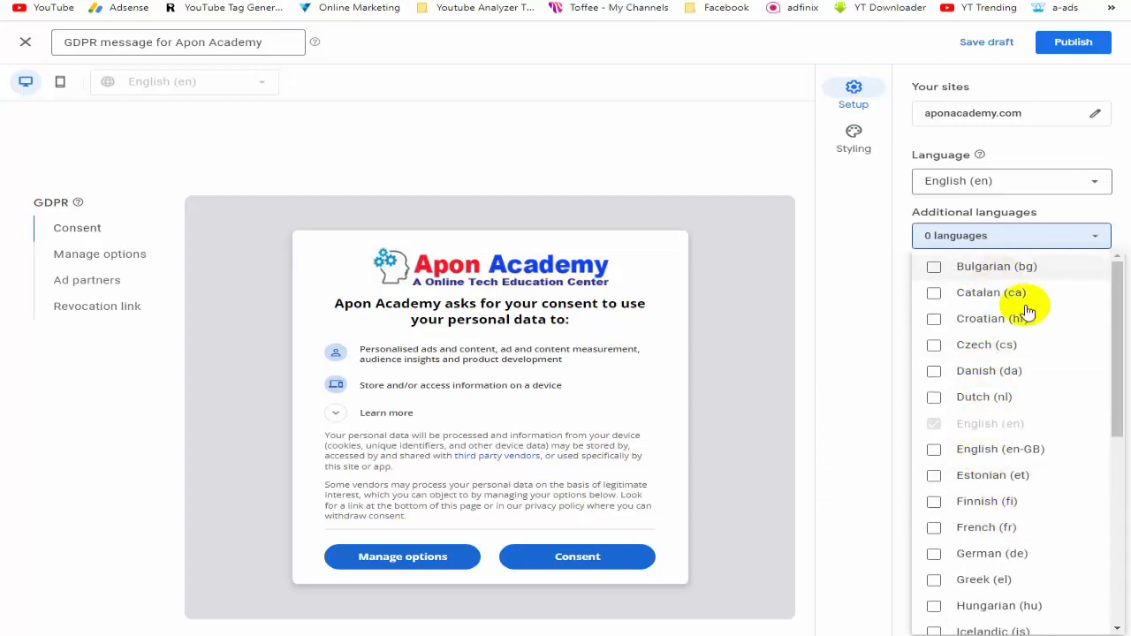
pyautogui.scroll(-1, 975, 447)
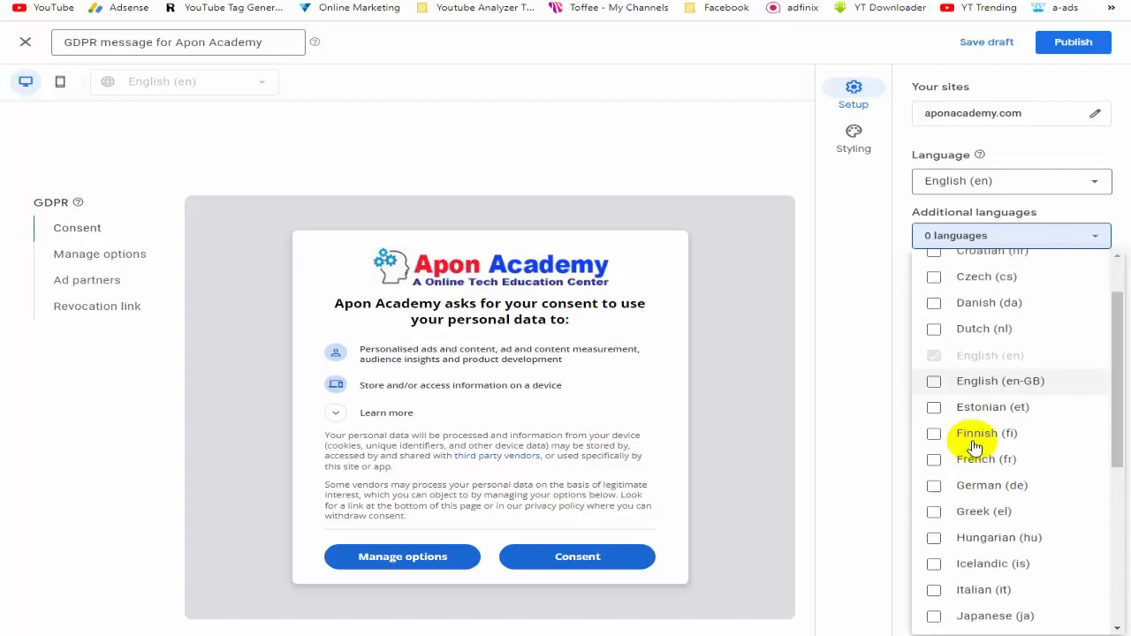
pyautogui.scroll(-2, 972, 464)
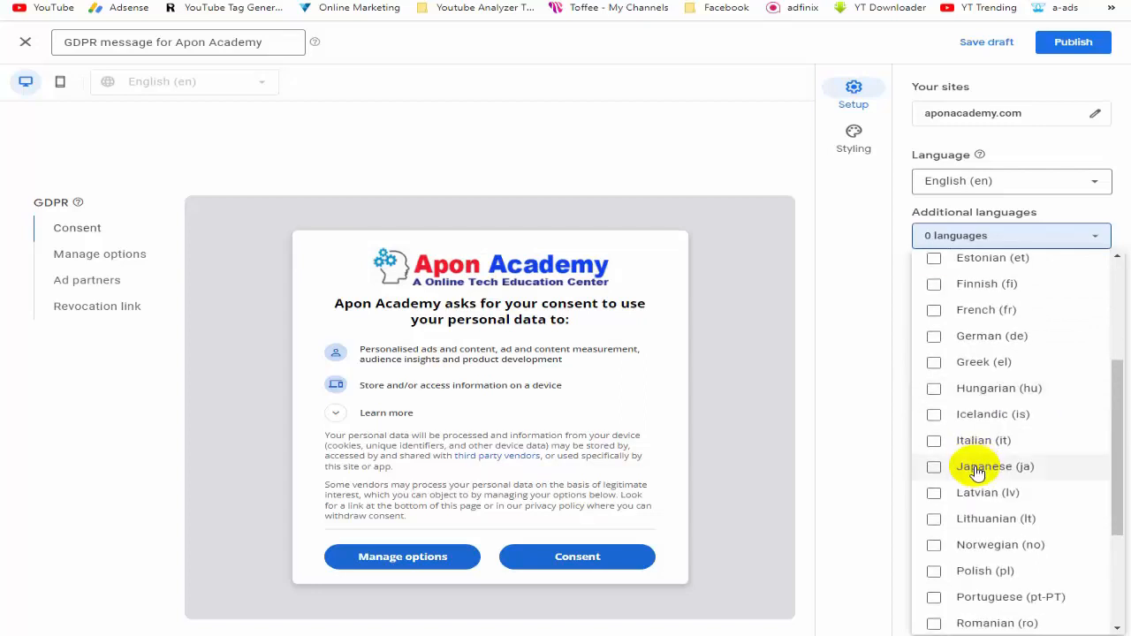
pyautogui.scroll(-3, 999, 471)
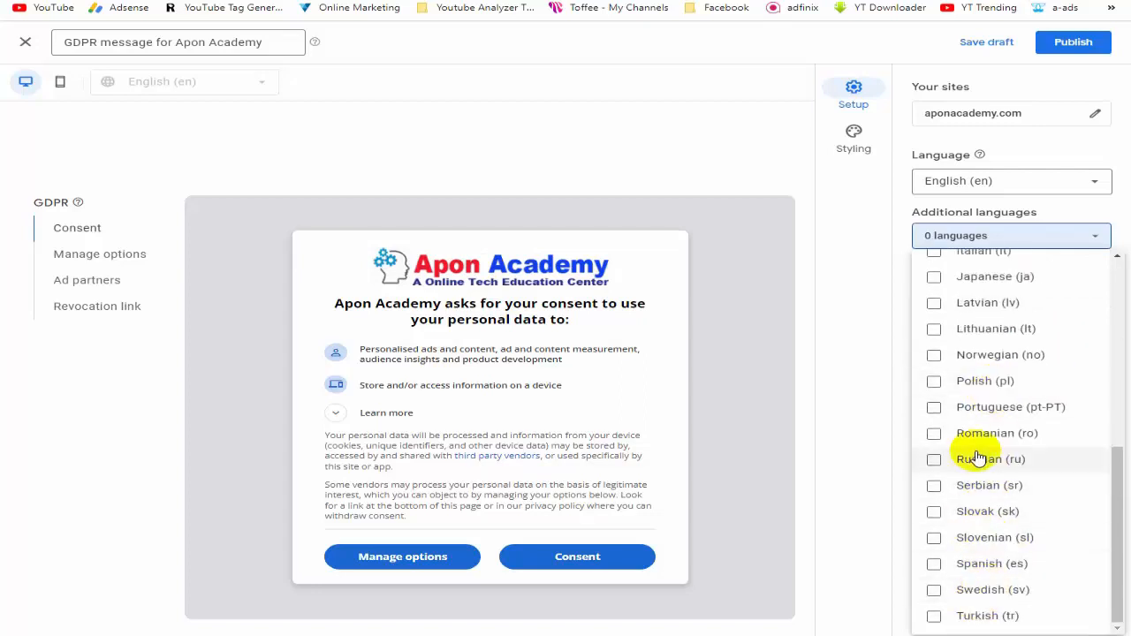
pyautogui.scroll(5, 976, 457)
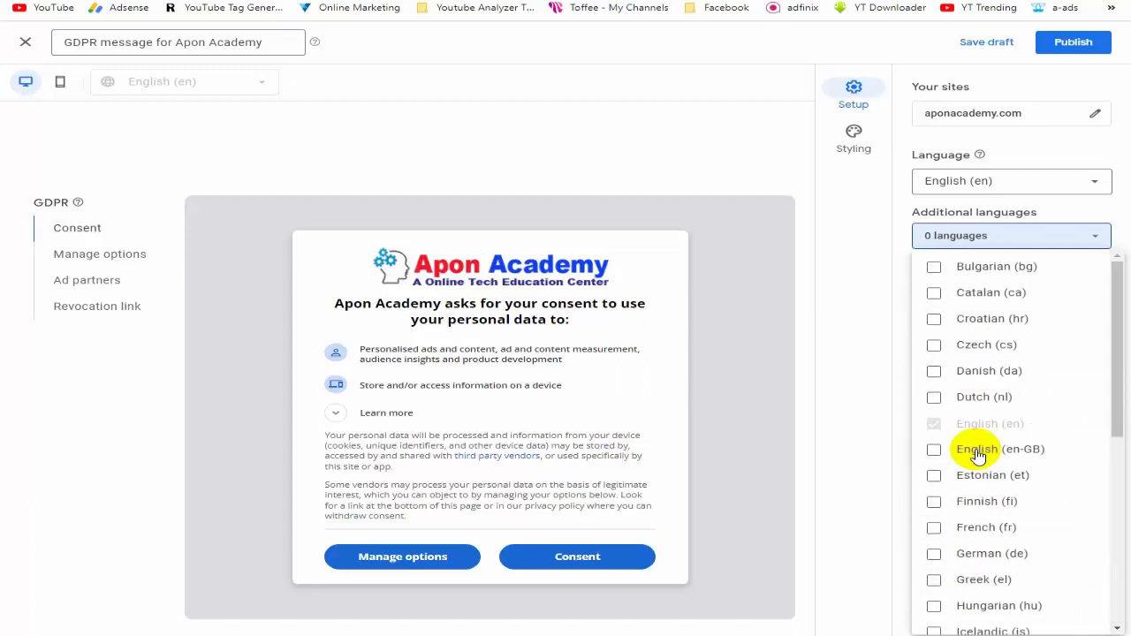
pyautogui.click(864, 227)
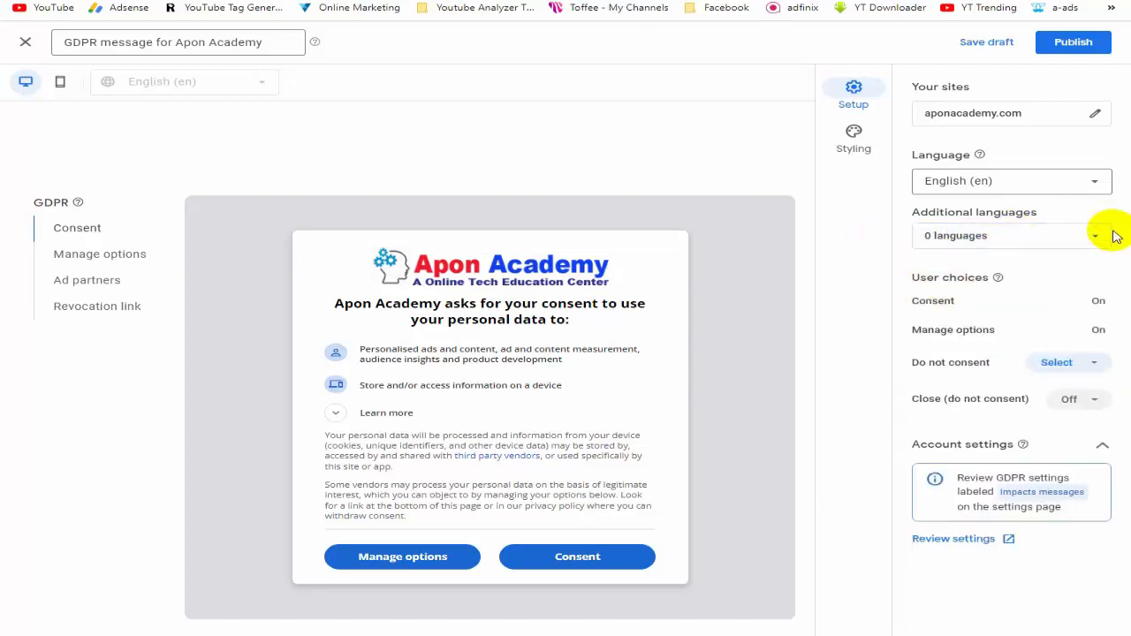
pyautogui.click(886, 280)
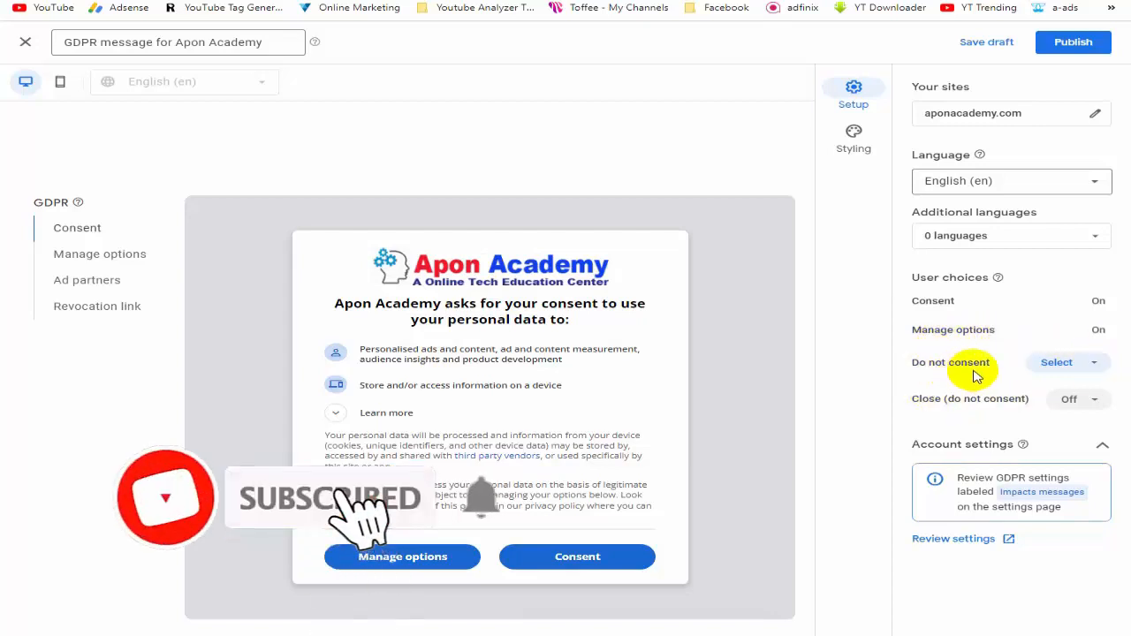
# Step: Set the user choices "Do not consent" and "Close (do not consent)" to On
pyautogui.click(1092, 366)
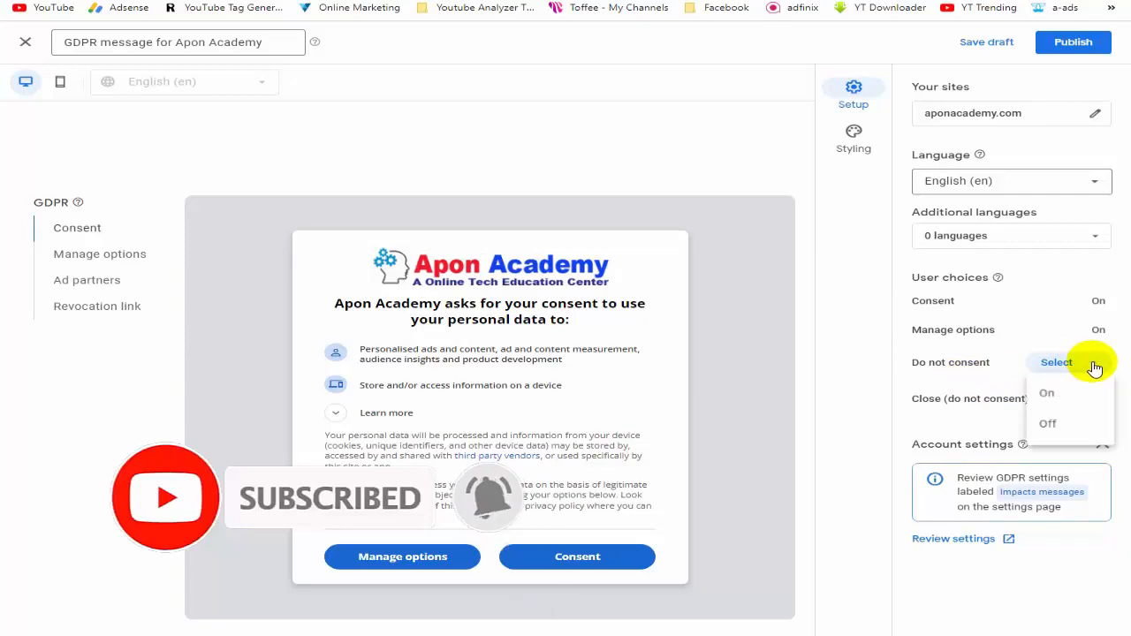
pyautogui.click(1050, 396)
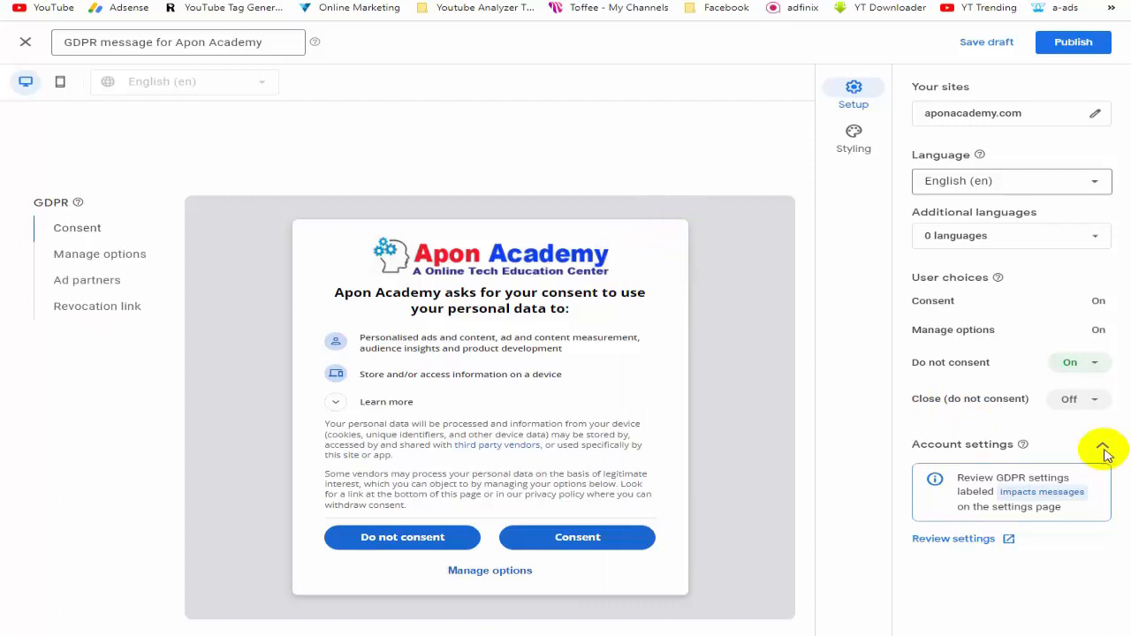
pyautogui.click(1084, 398)
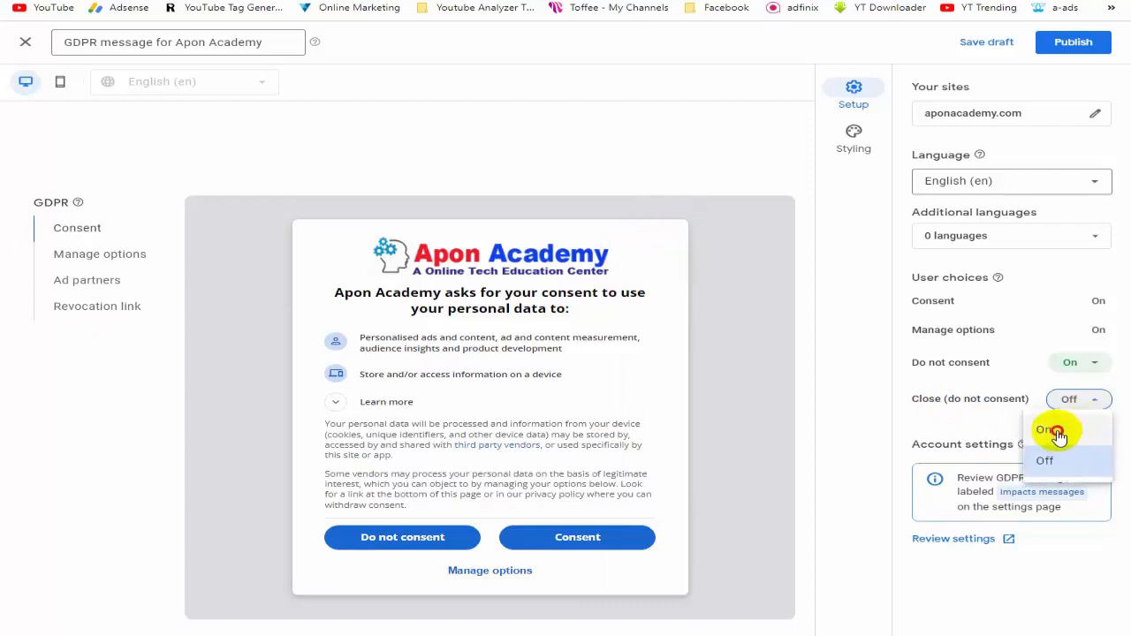
pyautogui.click(1055, 429)
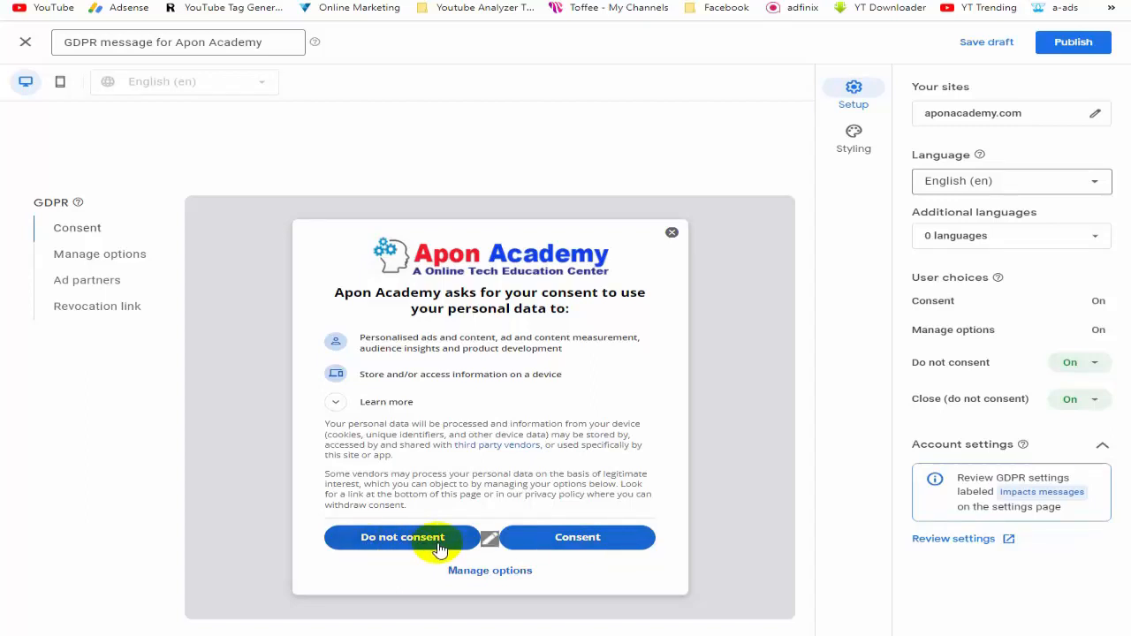
# Step: Publish the GDPR message for Apon Academy and confirm its deployment
pyautogui.click(1074, 44)
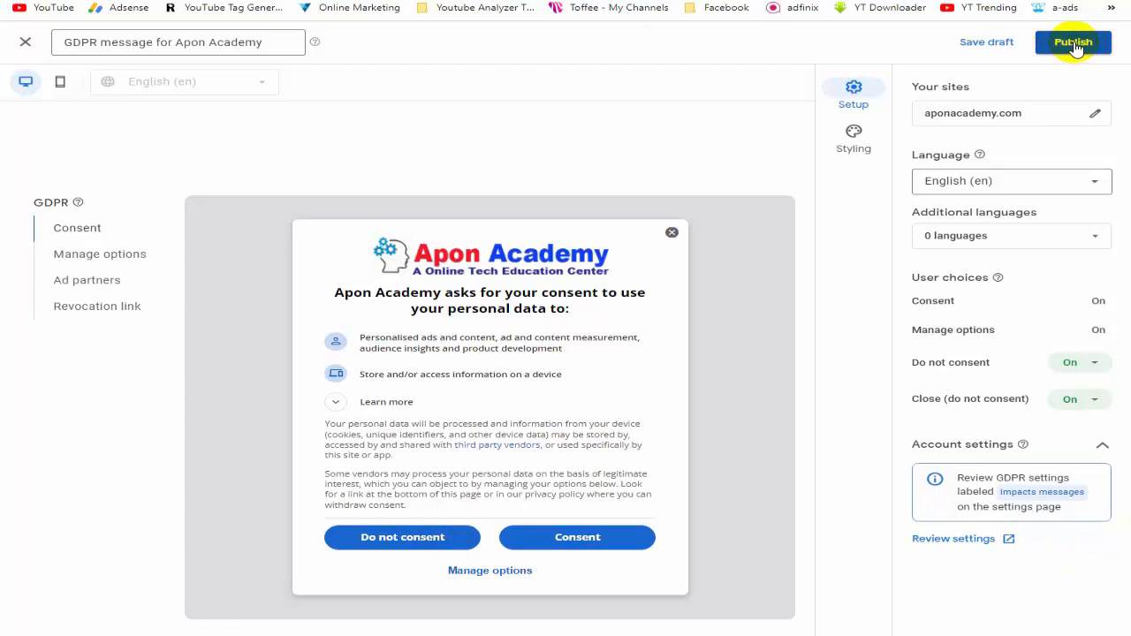
pyautogui.click(1074, 44)
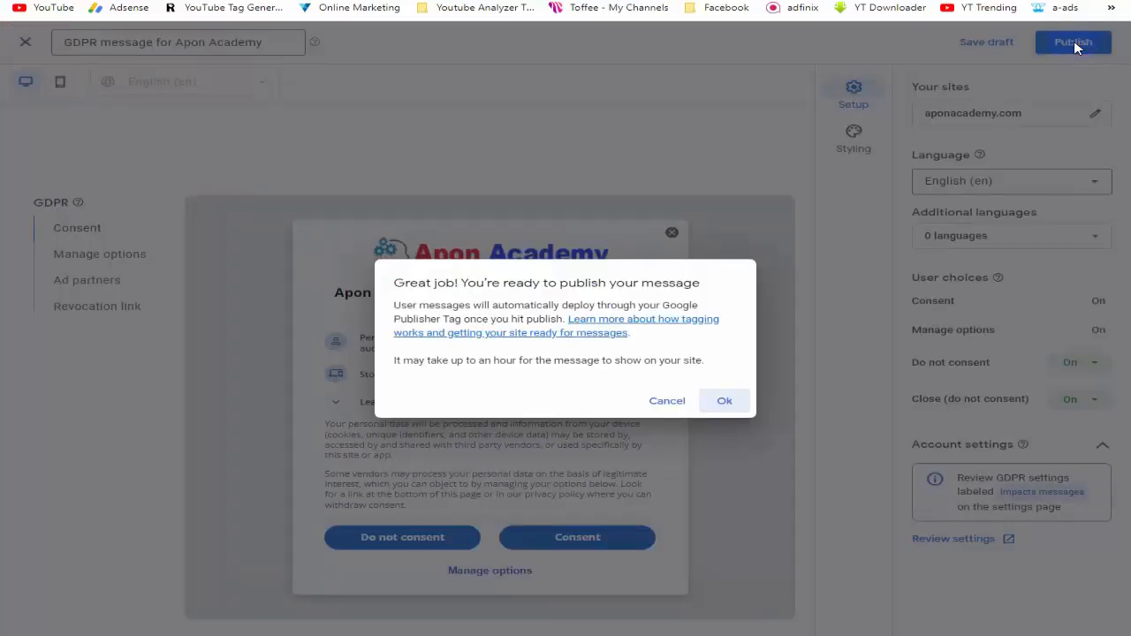
pyautogui.click(723, 403)
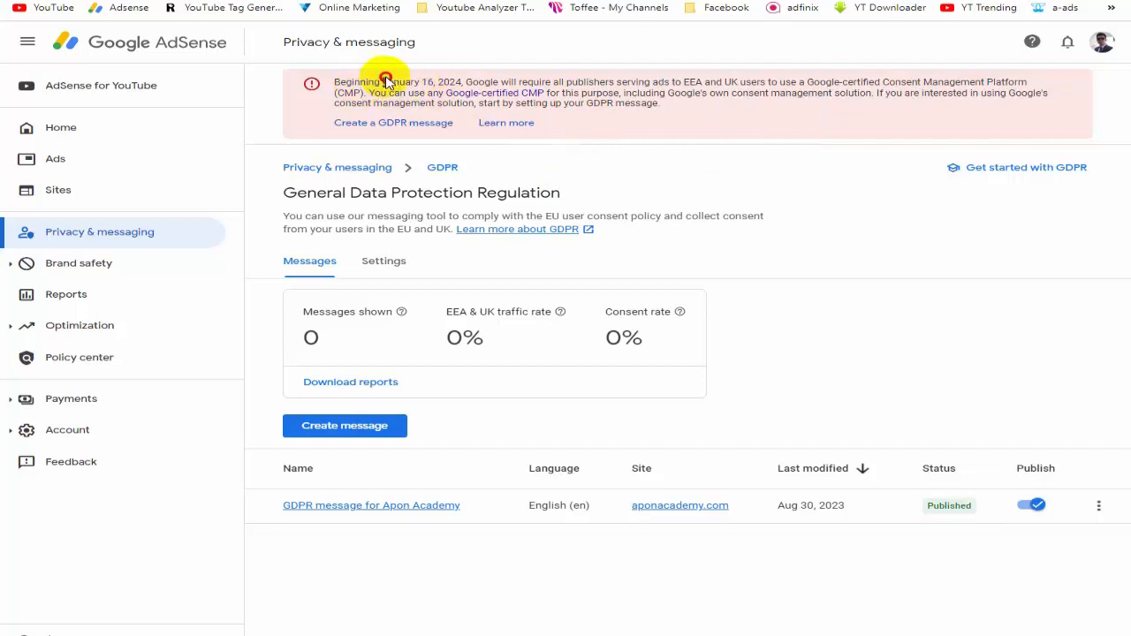
pyautogui.moveTo(384, 81); pyautogui.dragTo(461, 81)
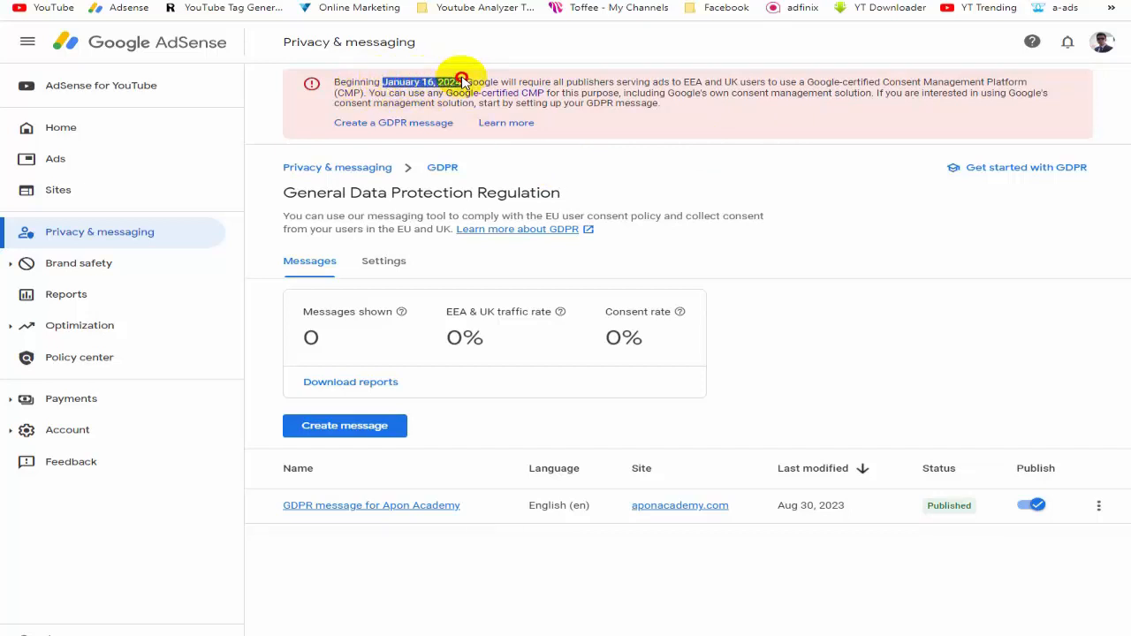